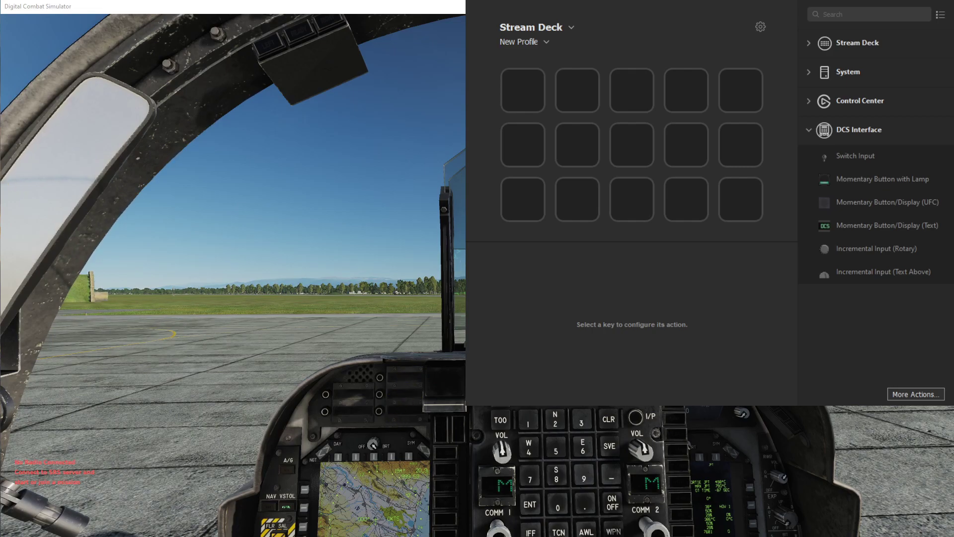
# - Put Momentary Button/Display (Text) on the top-right key and expand its Title Text Change on DCS Update settings
pyautogui.moveTo(875, 225); pyautogui.dragTo(736, 99)
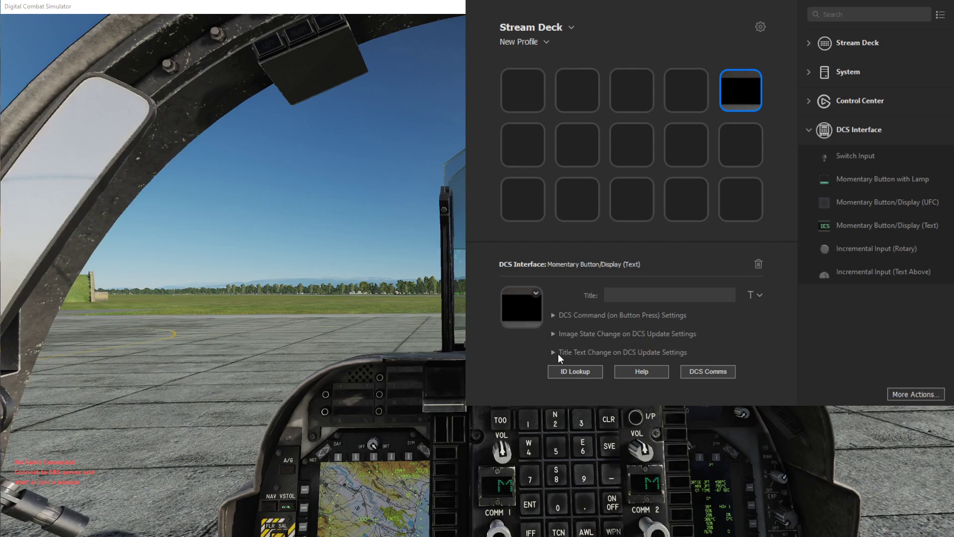
pyautogui.click(554, 352)
pyautogui.scroll(-1, 585, 338)
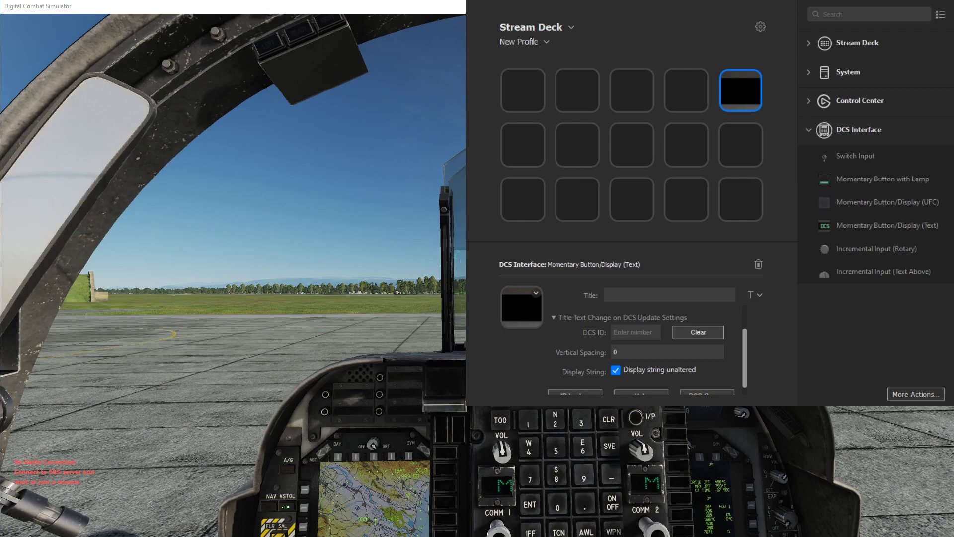
# - Open AV8BNA.lua from the DCS-ExportScript ExportsModules folder in Notepad++
pyautogui.hotkey('alt', 'Tab')
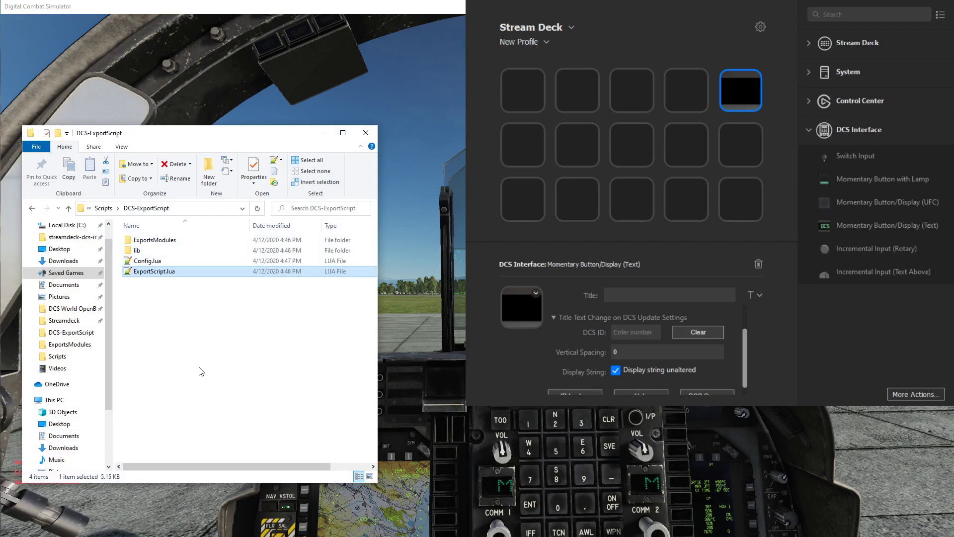
pyautogui.doubleClick(156, 242)
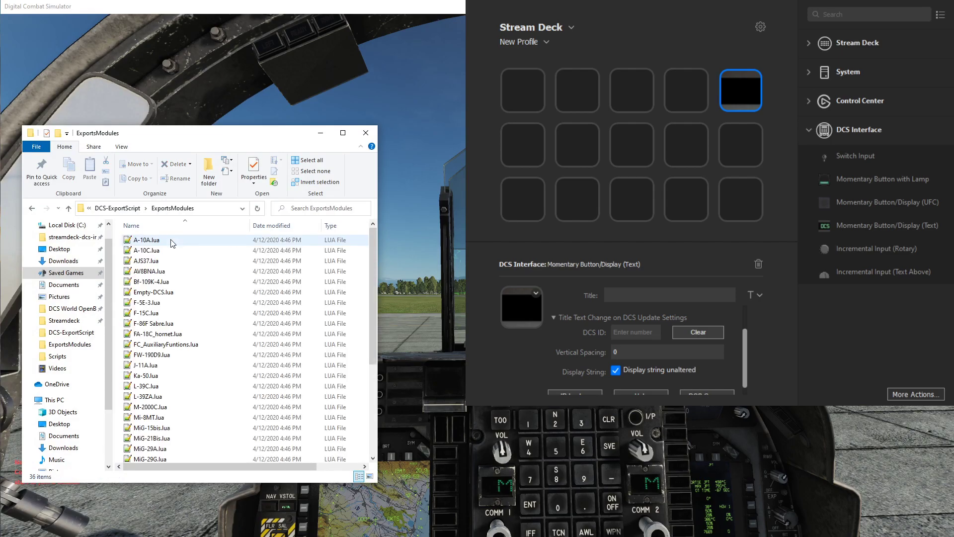
pyautogui.doubleClick(153, 272)
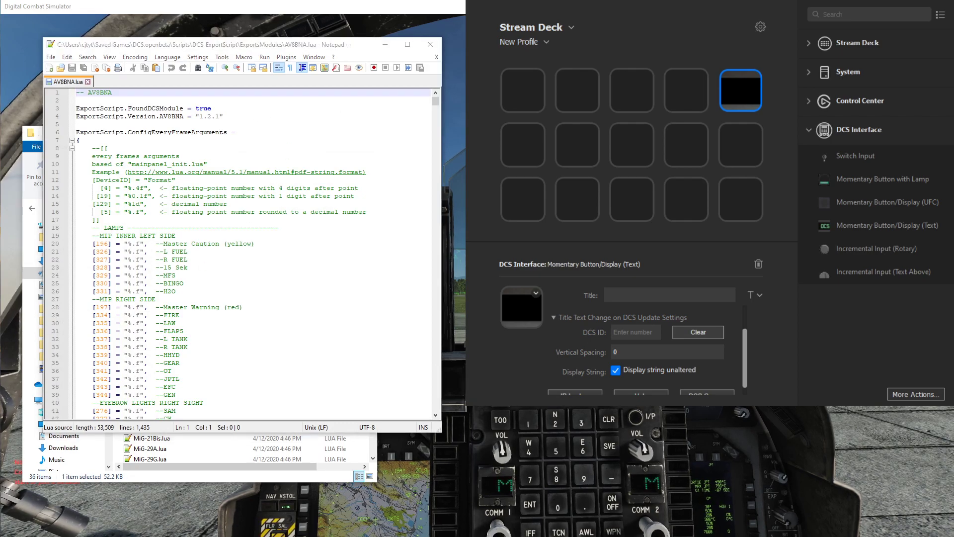
# - Search the script for 'ODU' to reach the ODU Display SendData lines for IDs 2026–2030
pyautogui.hotkey('ctrl', 'f')
pyautogui.moveTo(300, 81); pyautogui.dragTo(232, 129)
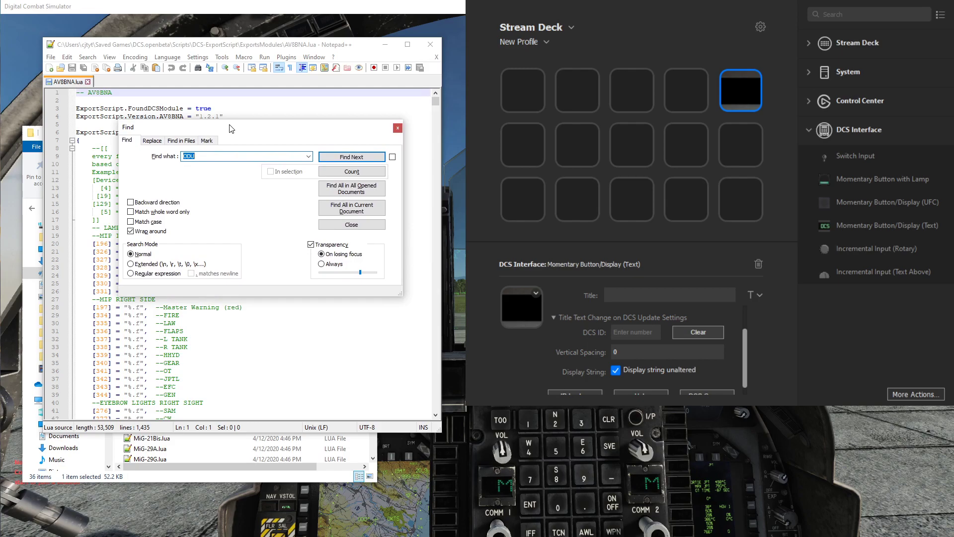
pyautogui.click(352, 157)
pyautogui.moveTo(258, 129); pyautogui.dragTo(203, 388)
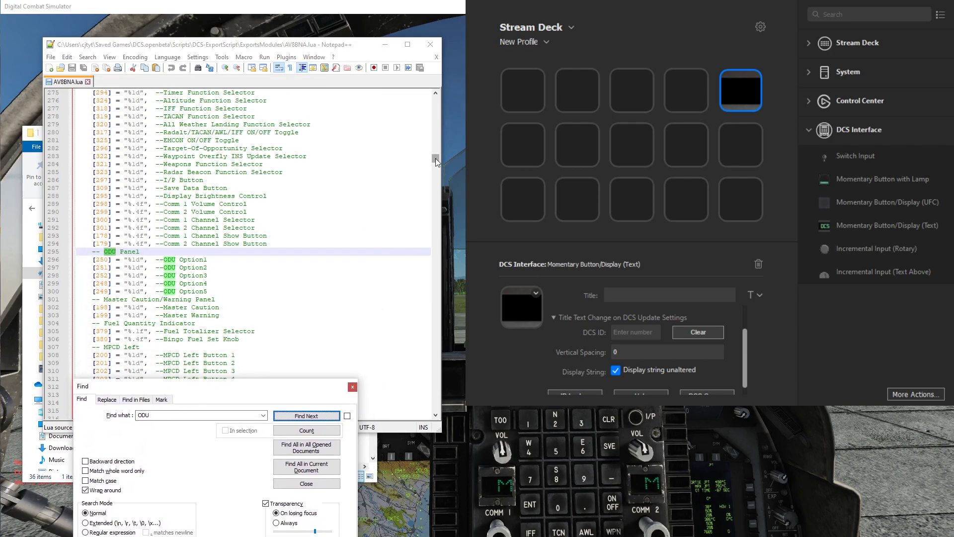
pyautogui.moveTo(436, 158)
pyautogui.mouseDown()
pyautogui.moveTo(436, 151)
pyautogui.moveTo(435, 163)
pyautogui.mouseUp()
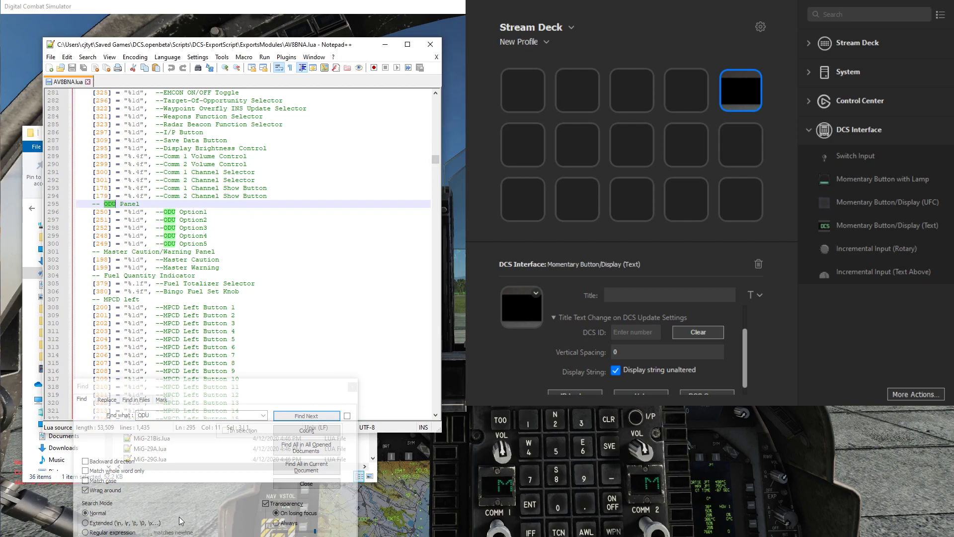
pyautogui.hotkey('ctrl', 'f')
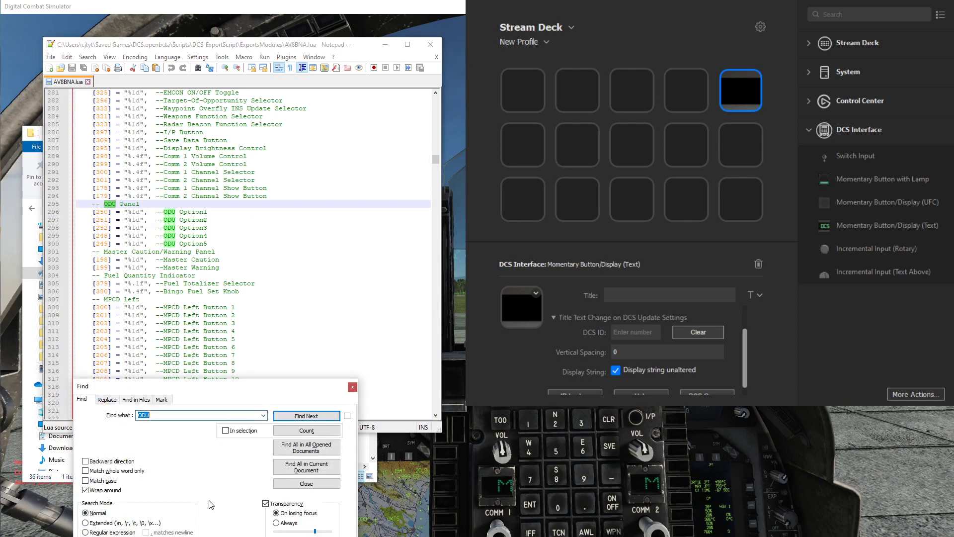
pyautogui.click(296, 418)
pyautogui.click(297, 418)
pyautogui.click(297, 417)
pyautogui.click(297, 418)
pyautogui.click(296, 418)
pyautogui.click(296, 417)
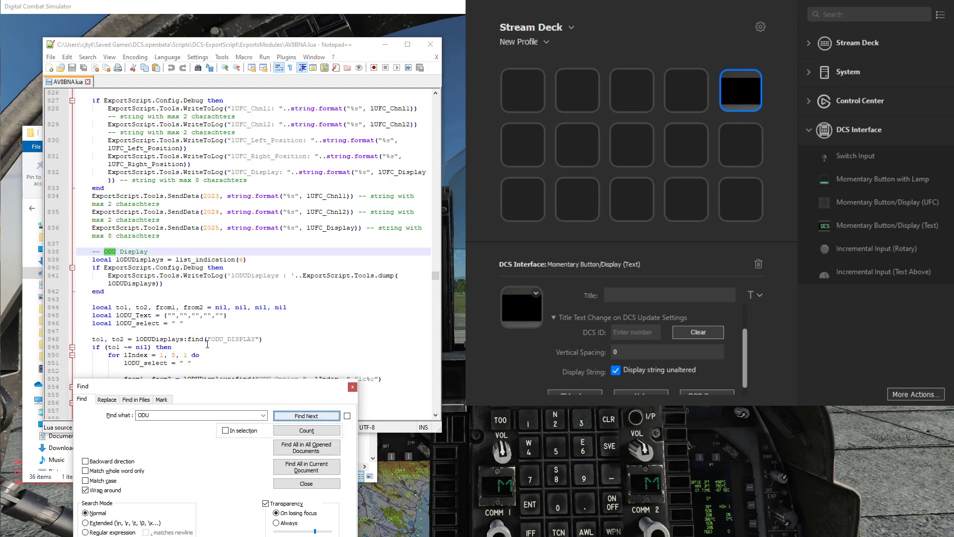
pyautogui.click(352, 387)
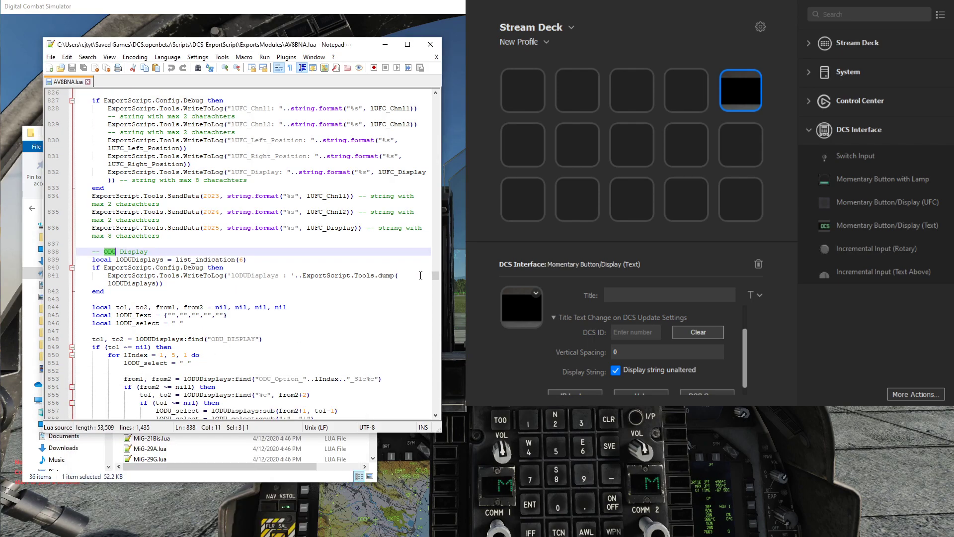
pyautogui.moveTo(433, 279); pyautogui.dragTo(435, 284)
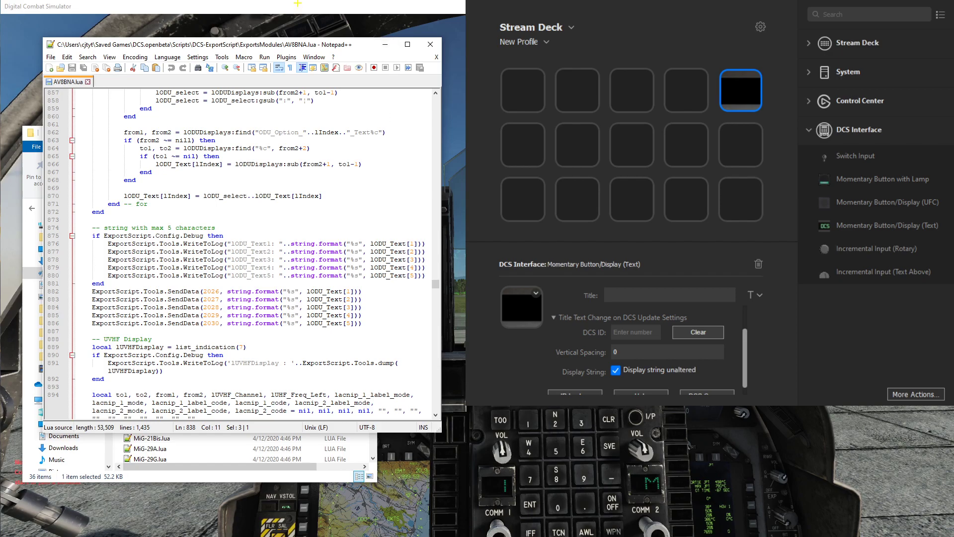
# - Set the text key's DCS ID to 2026 so it displays TR-G
pyautogui.moveTo(339, 44); pyautogui.dragTo(305, 34)
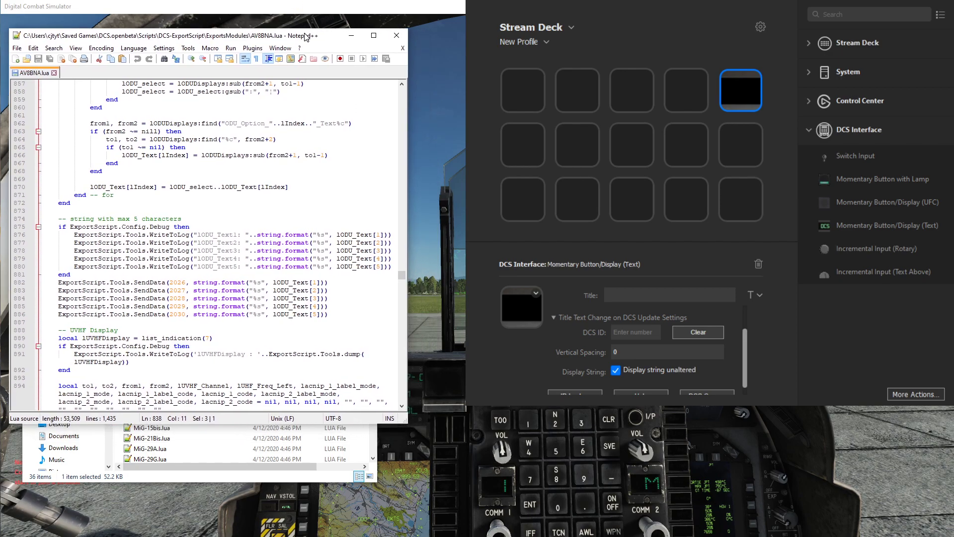
pyautogui.click(290, 478)
pyautogui.click(321, 133)
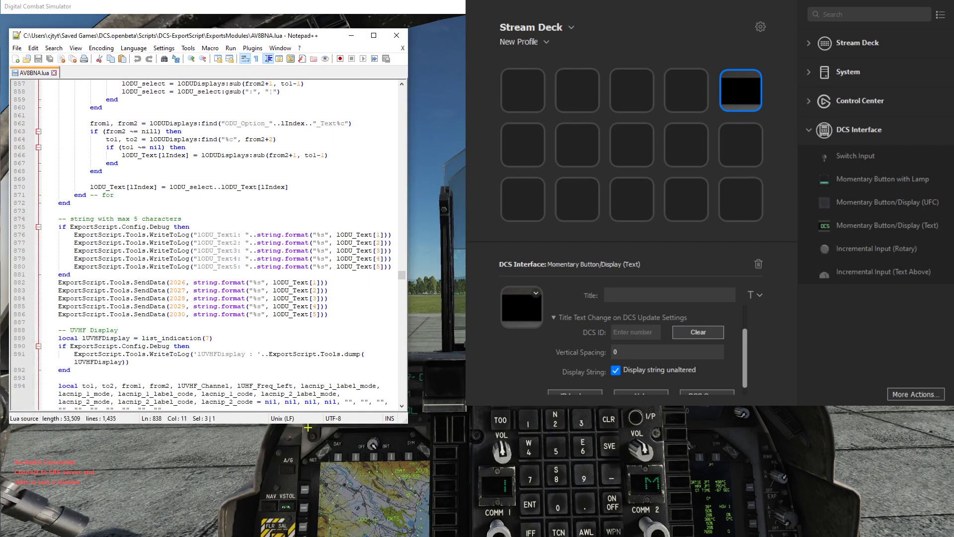
pyautogui.moveTo(306, 425); pyautogui.dragTo(305, 319)
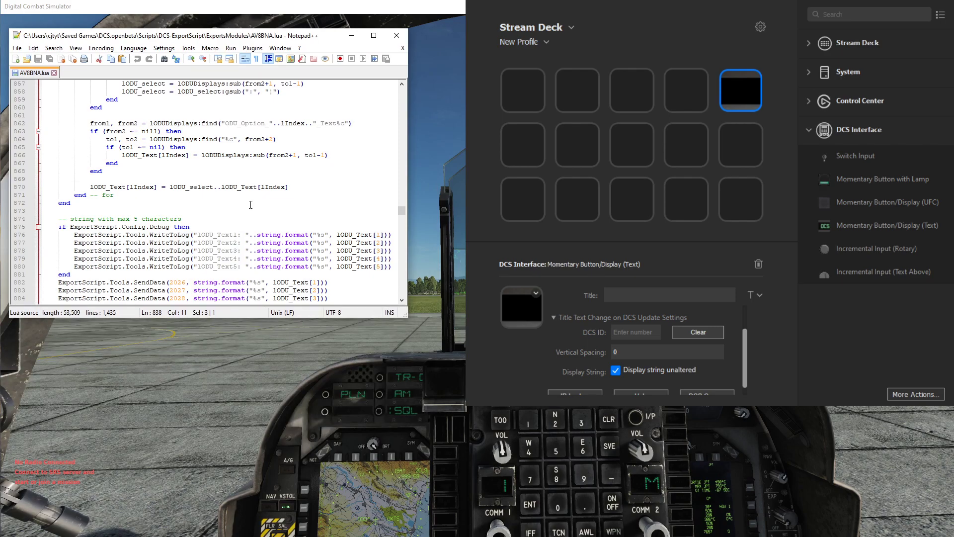
pyautogui.scroll(-2, 250, 205)
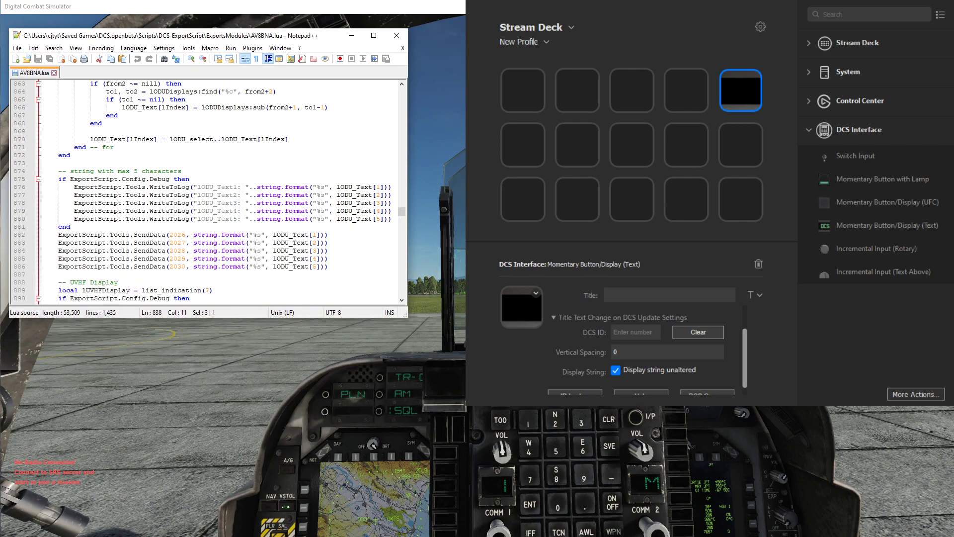
pyautogui.click(630, 335)
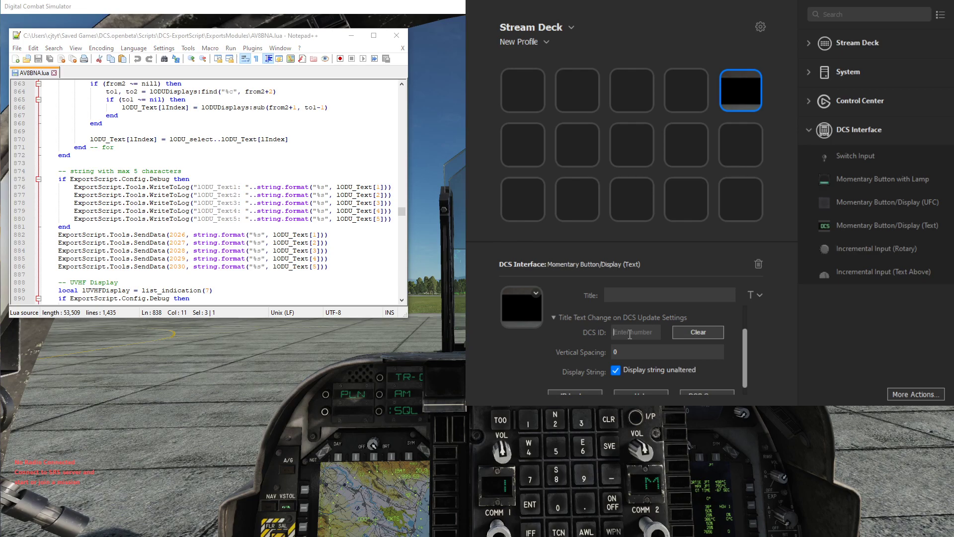
pyautogui.write('2026')
# - Copy the TR-G key and paste it onto three empty keys
pyautogui.hotkey('ctrl', 'v')
pyautogui.hotkey('ctrl', 'v')
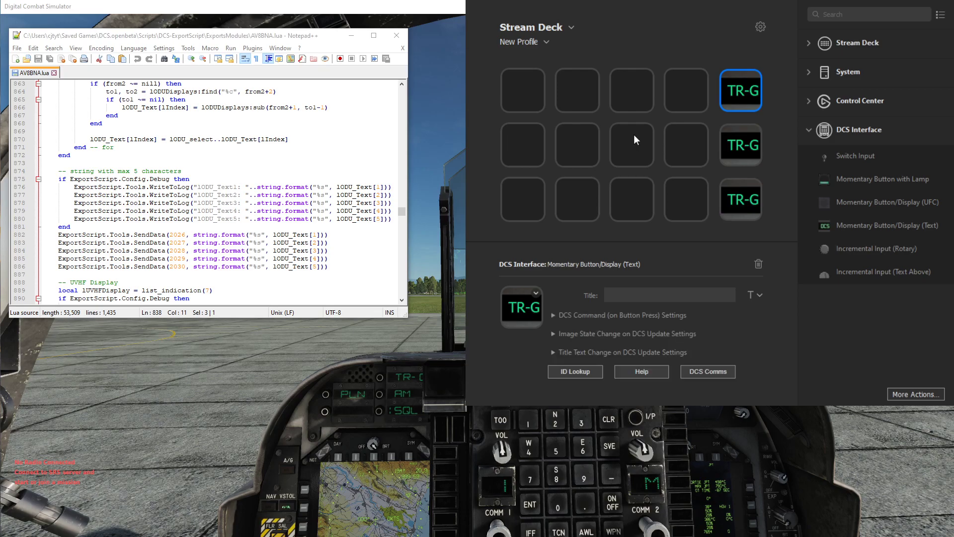
pyautogui.hotkey('ctrl', 'v')
# - Paste a fifth TR-G copy and change the right-column middle key's DCS ID to 2027
pyautogui.click(632, 194)
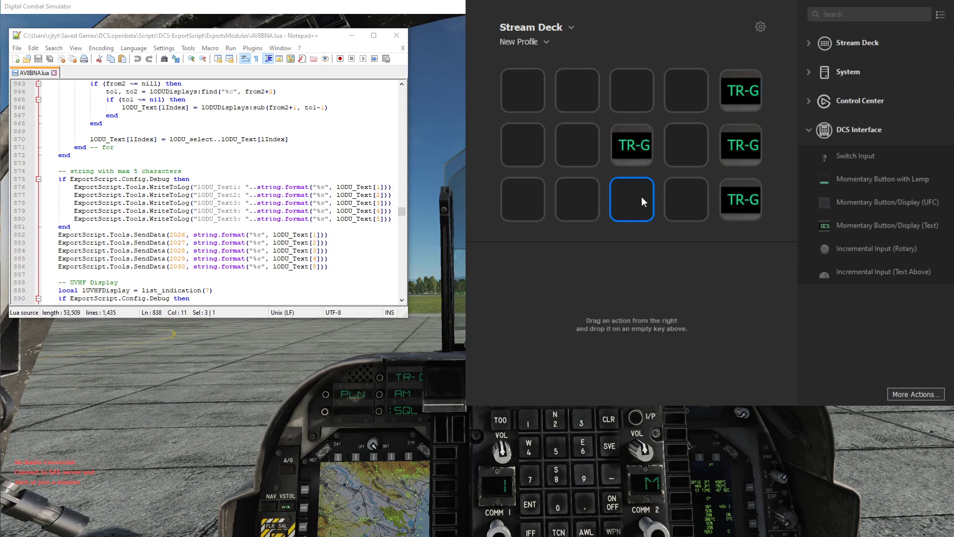
pyautogui.hotkey('ctrl', 'v')
pyautogui.click(738, 148)
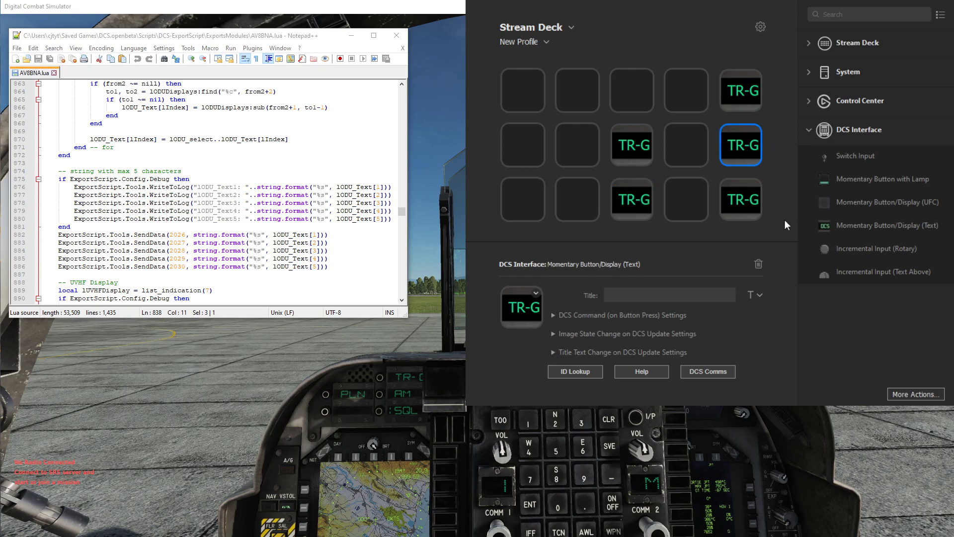
pyautogui.click(610, 352)
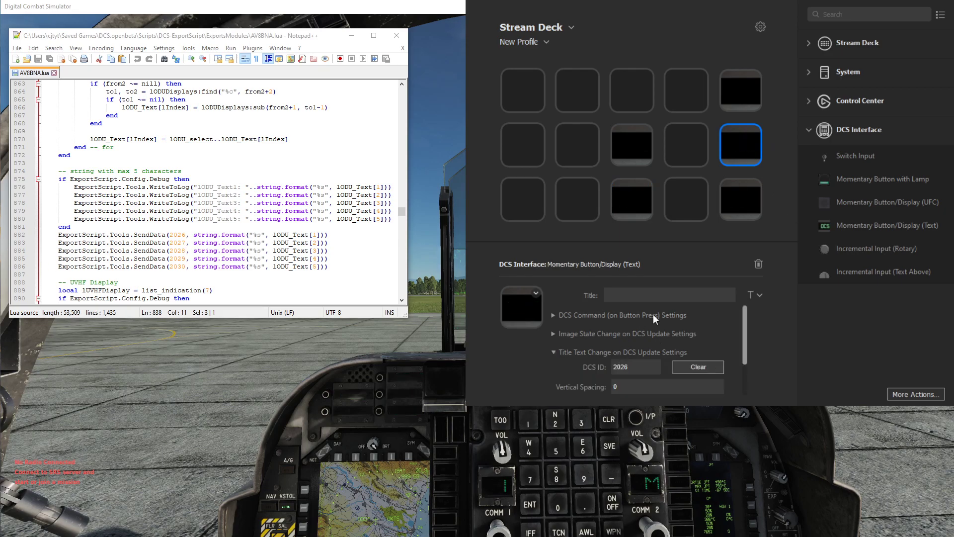
pyautogui.click(636, 368)
pyautogui.press('BackSpace')
pyautogui.write('7')
# - Set the remaining copies to DCS IDs 2028, 2029 and 2030, showing SQL, PLN and blank
pyautogui.click(734, 201)
pyautogui.click(581, 356)
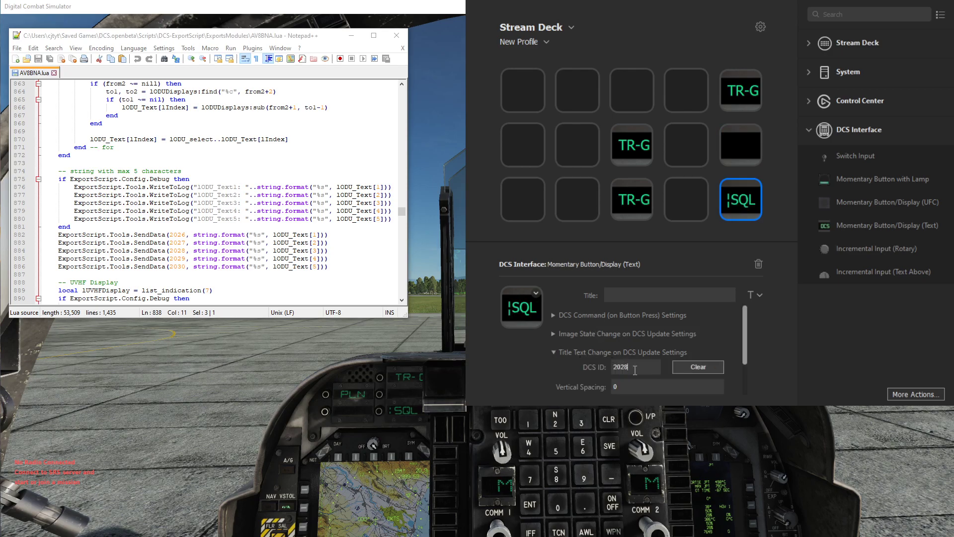
pyautogui.click(632, 157)
pyautogui.click(627, 353)
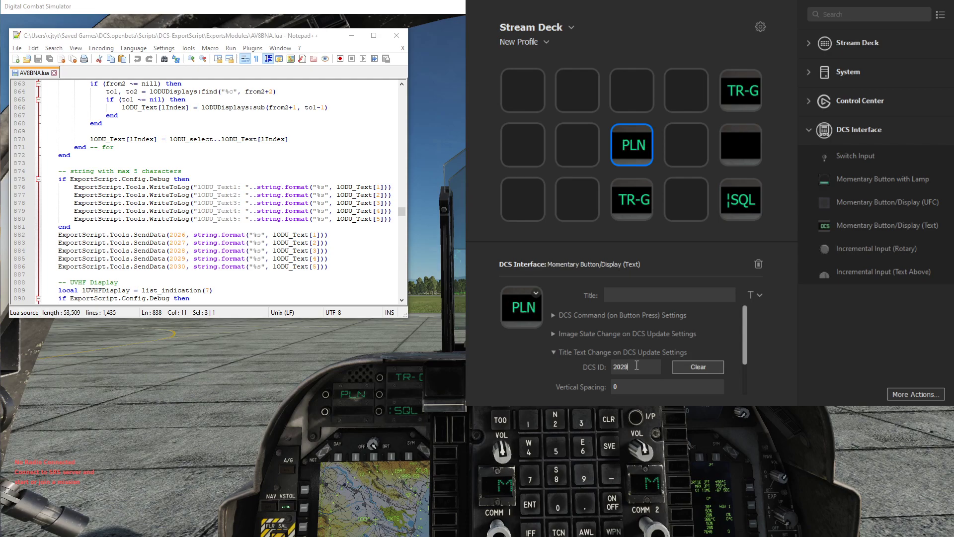
pyautogui.click(636, 214)
pyautogui.click(639, 354)
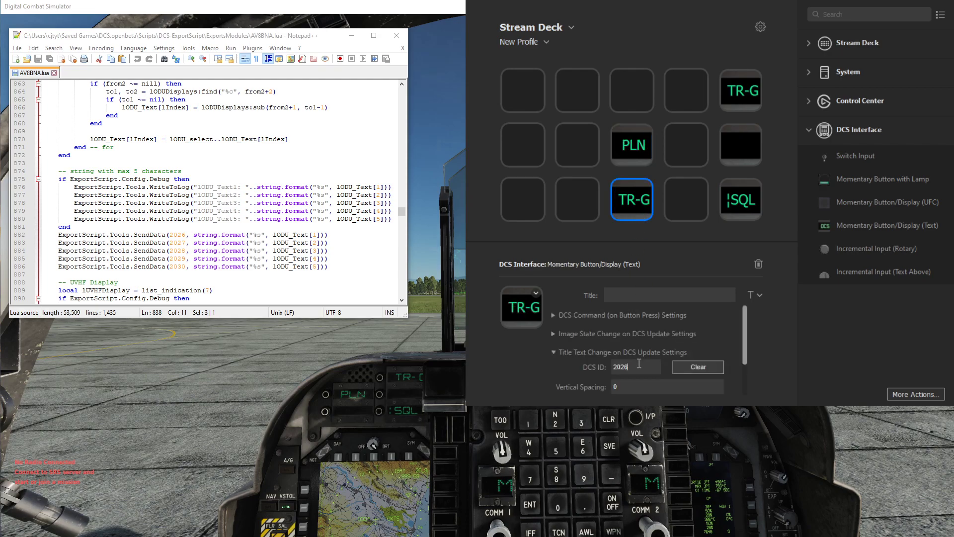
pyautogui.click(640, 364)
pyautogui.press('BackSpace')
pyautogui.press('BackSpace')
pyautogui.write('30')
pyautogui.click(223, 371)
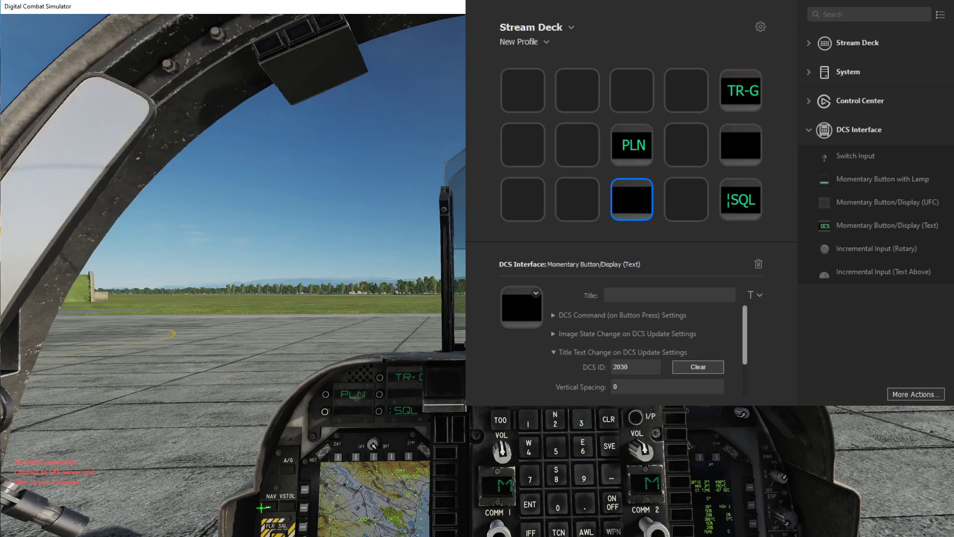
# - Switch the cockpit UFC options to T/R, FM, DLY and CD 0 and watch the keys follow
pyautogui.click(286, 507)
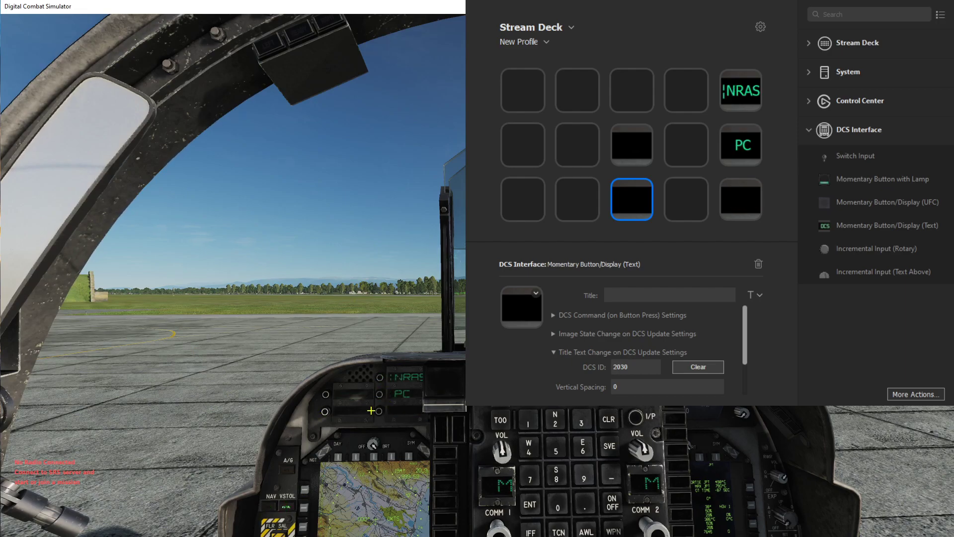
pyautogui.scroll(1, 496, 533)
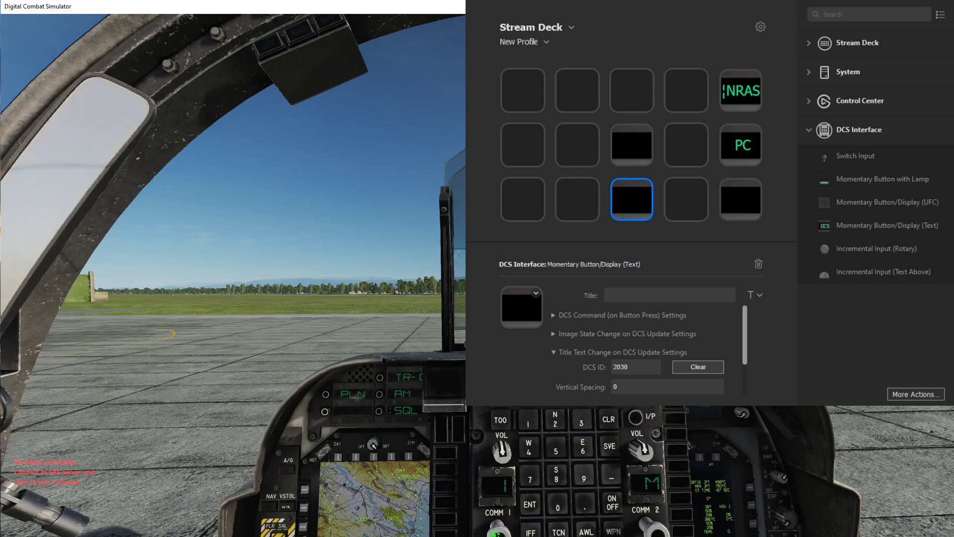
pyautogui.click(382, 378)
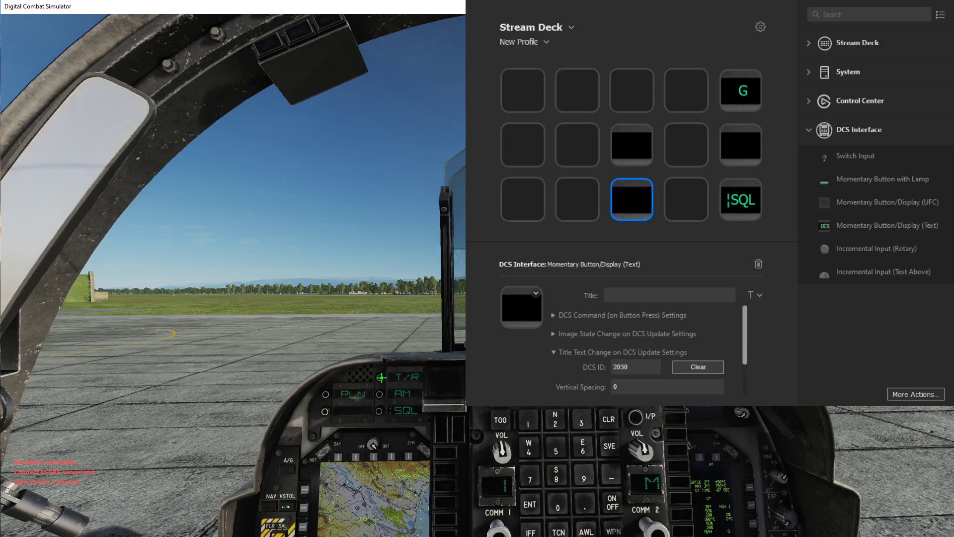
pyautogui.click(379, 394)
pyautogui.click(325, 395)
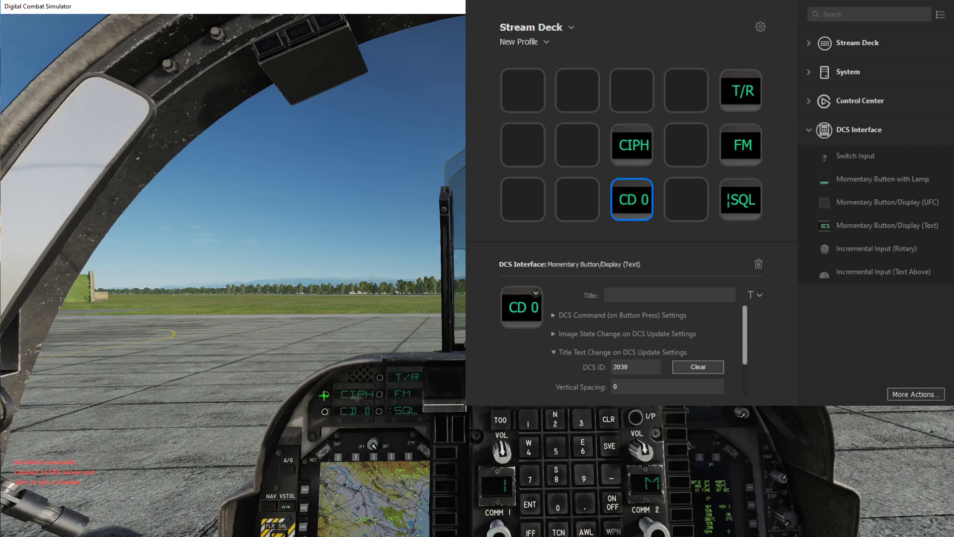
pyautogui.click(325, 394)
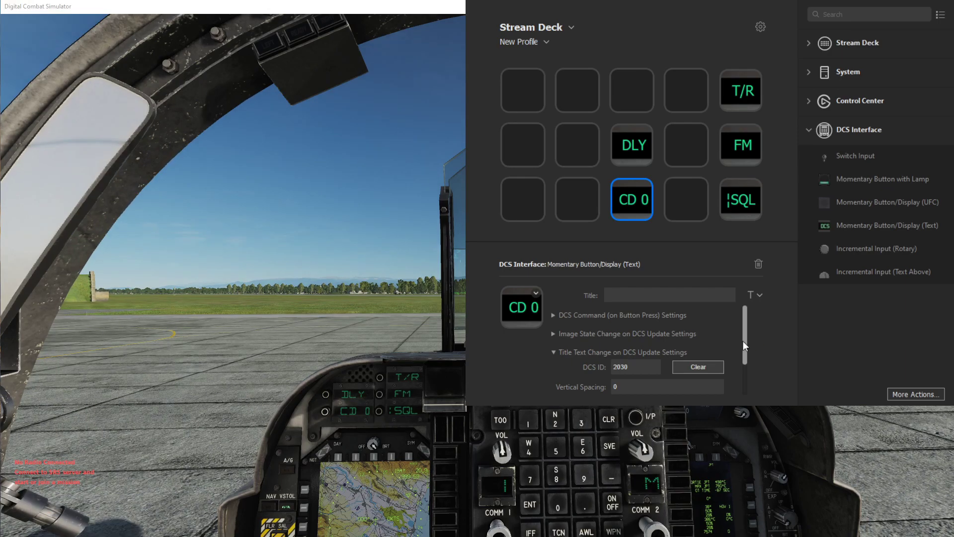
pyautogui.scroll(-3, 703, 348)
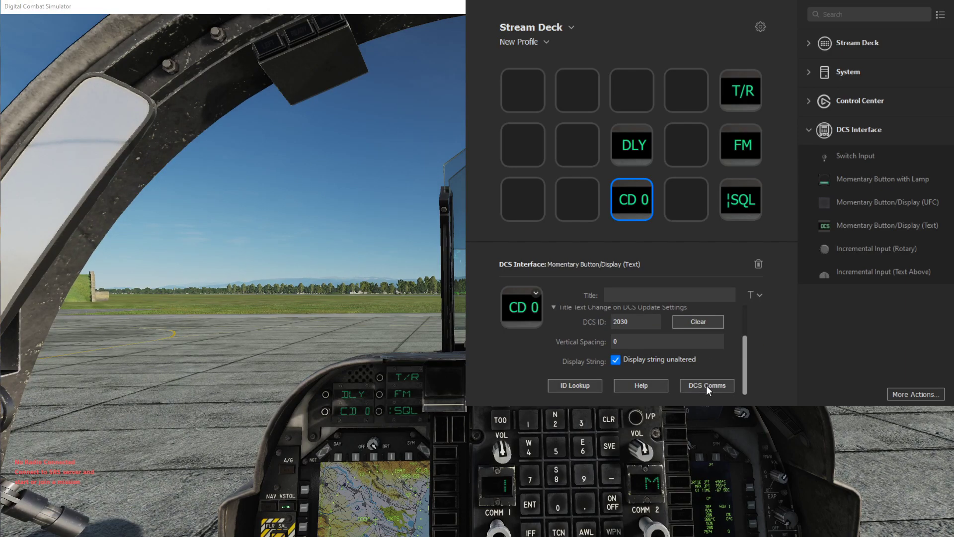
# - Refresh DCS Comms values and scroll to IDs 2026–2030 showing T/R, FM, SQL, DLY, CD 0
pyautogui.click(706, 386)
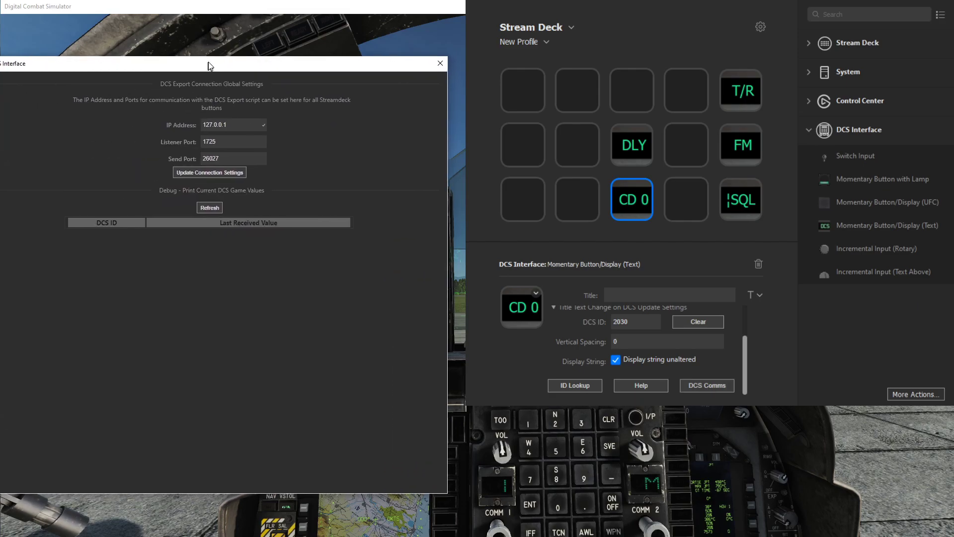
pyautogui.moveTo(209, 65); pyautogui.dragTo(214, 54)
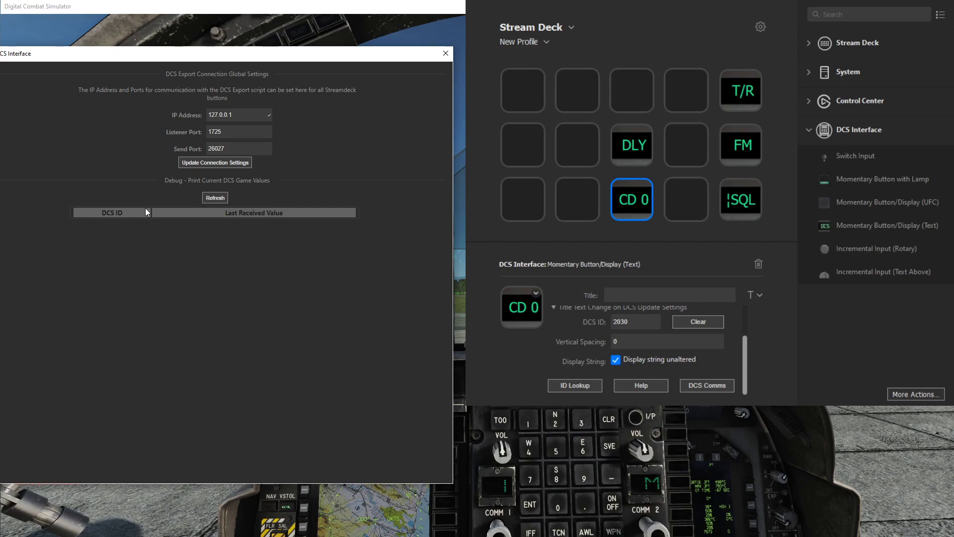
pyautogui.click(218, 199)
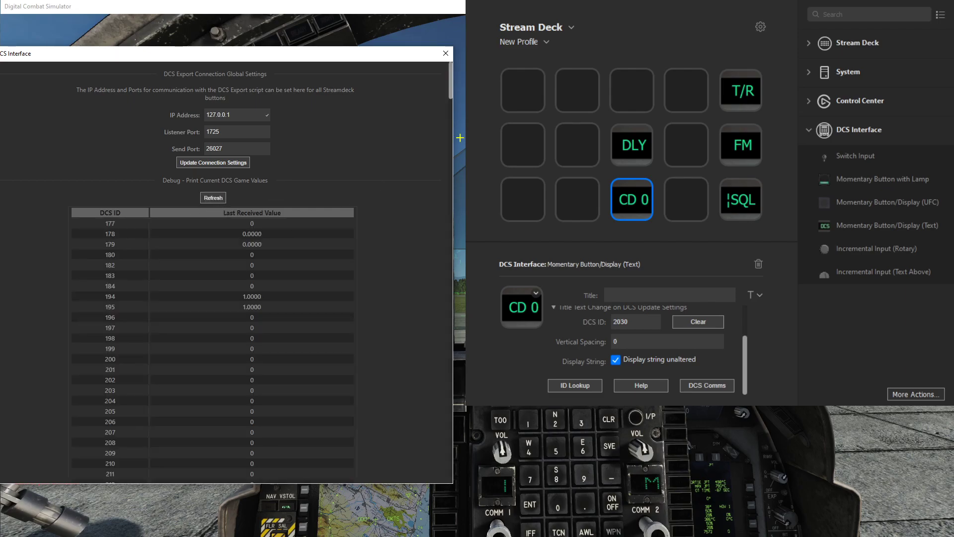
pyautogui.moveTo(451, 74); pyautogui.dragTo(437, 460)
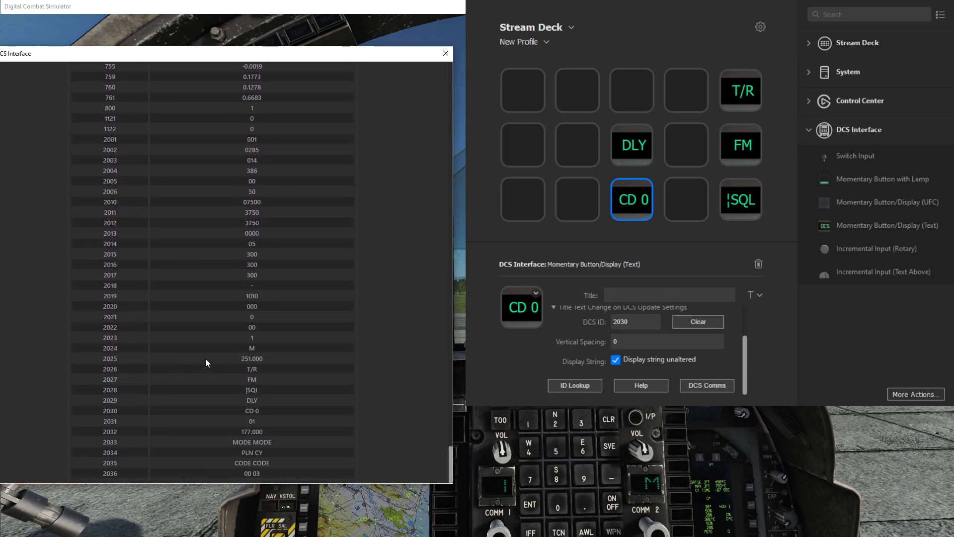
pyautogui.click(220, 380)
# - Close DCS Comms, place Incremental Input (Text Above) on the bottom-row middle key, and open ID Lookup
pyautogui.click(445, 53)
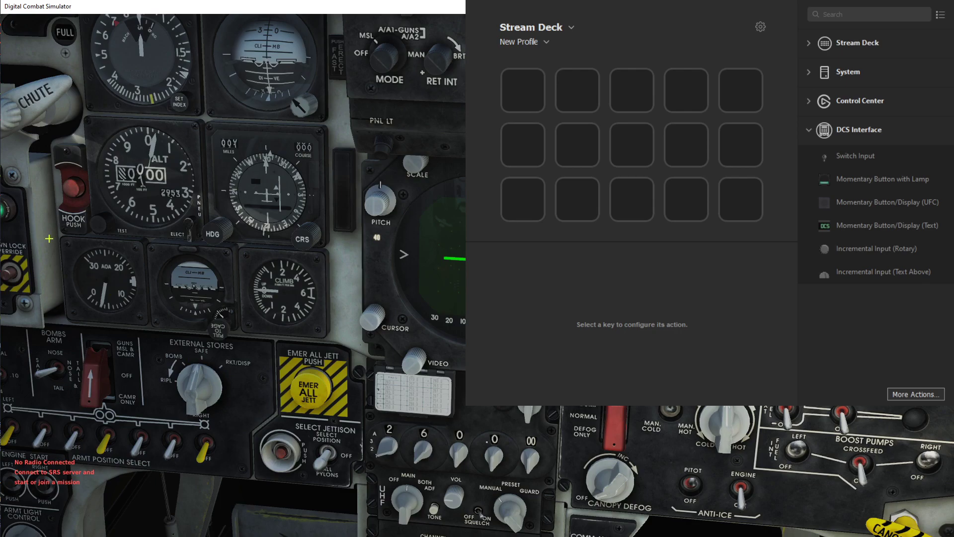
pyautogui.click(833, 321)
pyautogui.moveTo(861, 271); pyautogui.dragTo(633, 202)
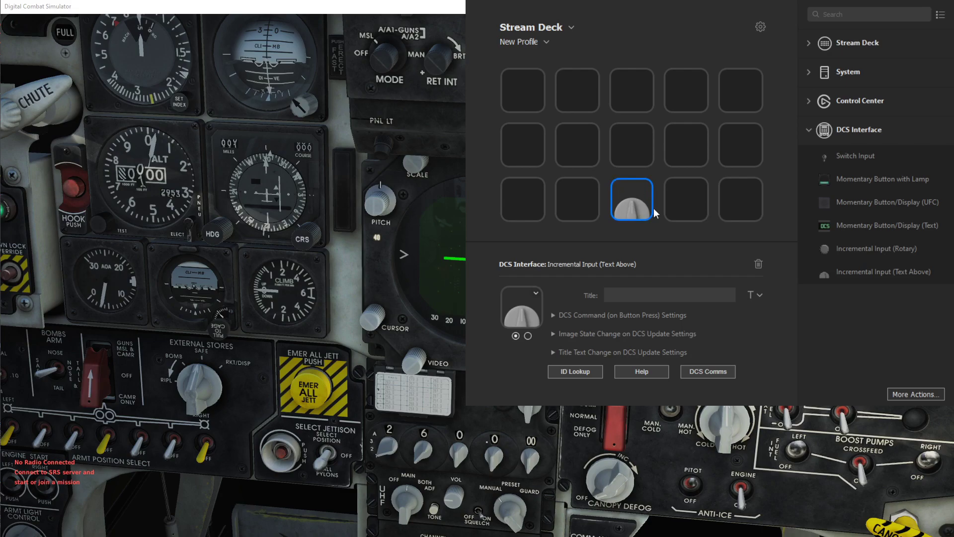
pyautogui.click(571, 369)
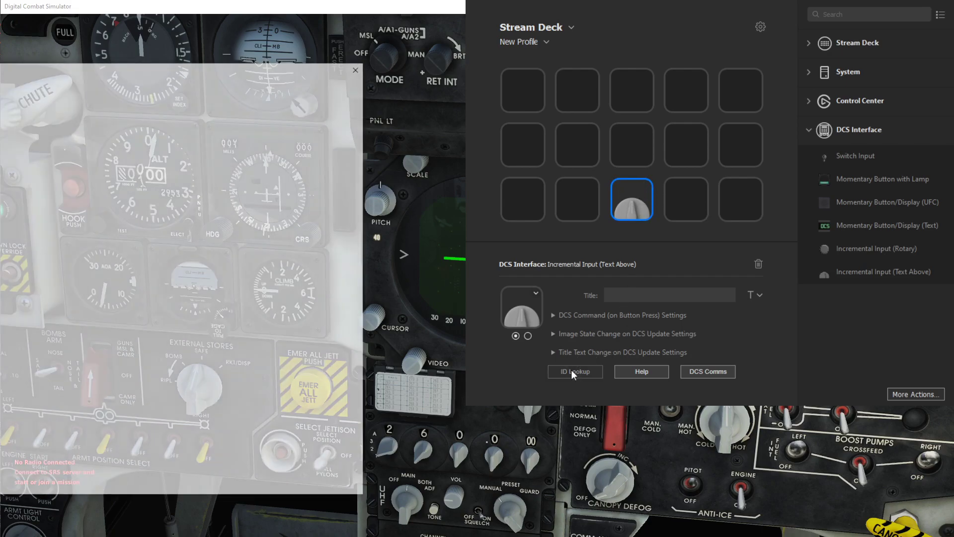
# - Filter ID Lookup to the F-5E module and 'External', selecting the second External Stores Selector row
pyautogui.moveTo(146, 74); pyautogui.dragTo(232, 31)
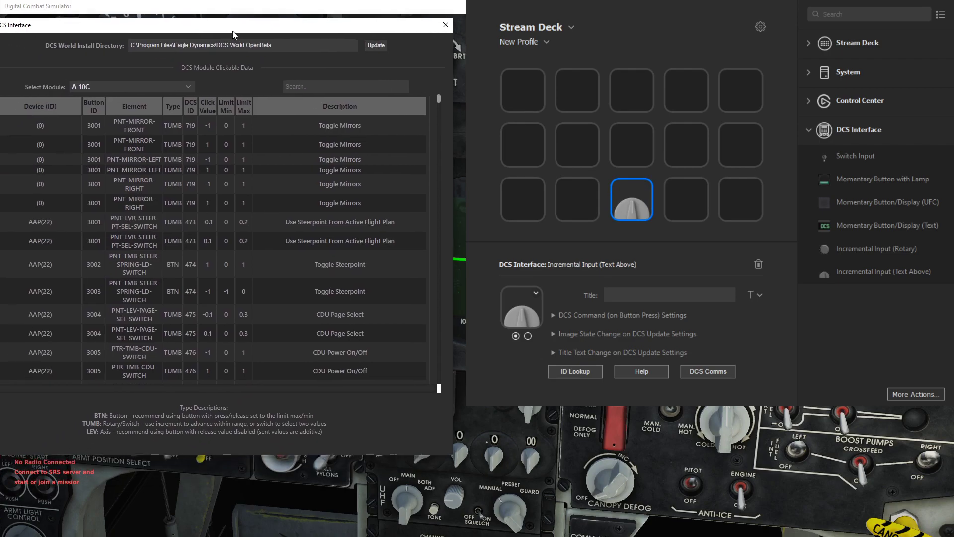
pyautogui.click(190, 82)
pyautogui.click(104, 157)
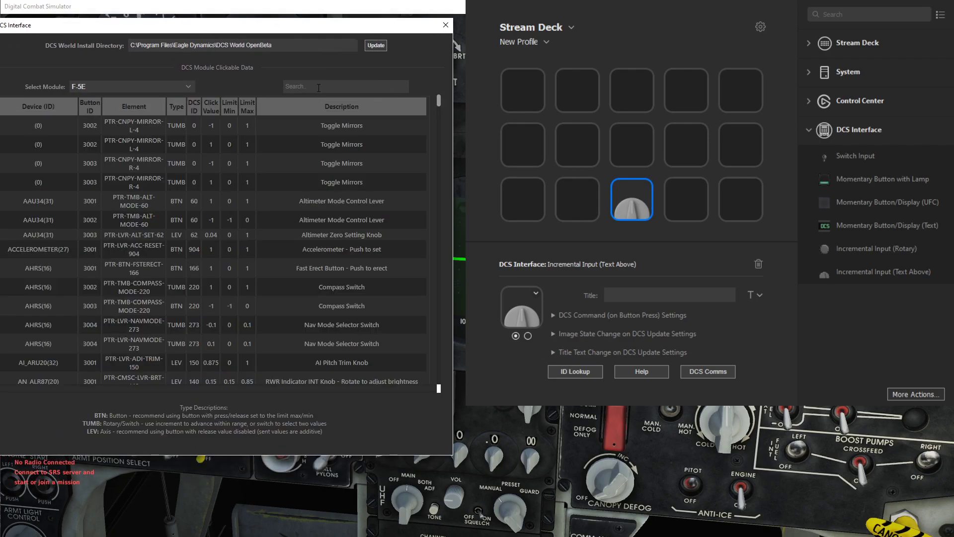
pyautogui.write('External')
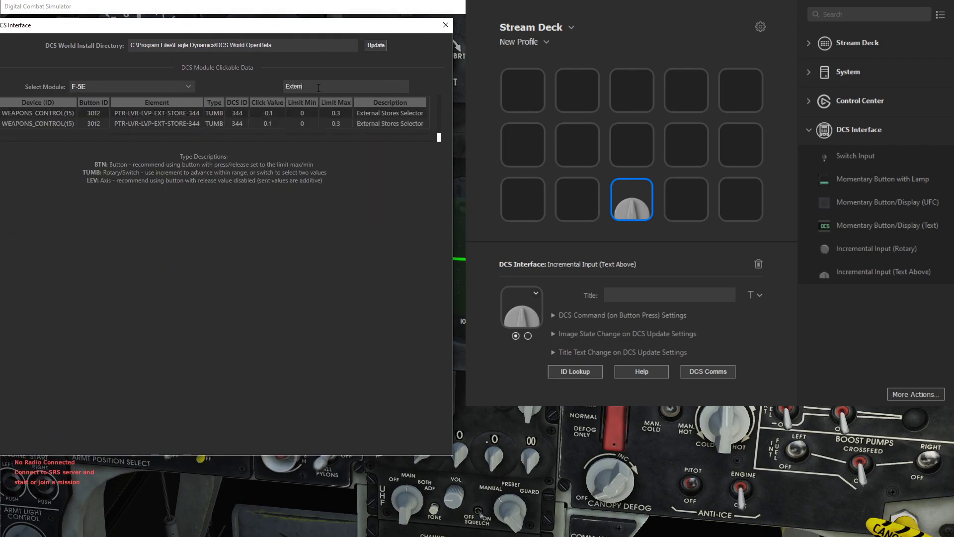
pyautogui.click(185, 124)
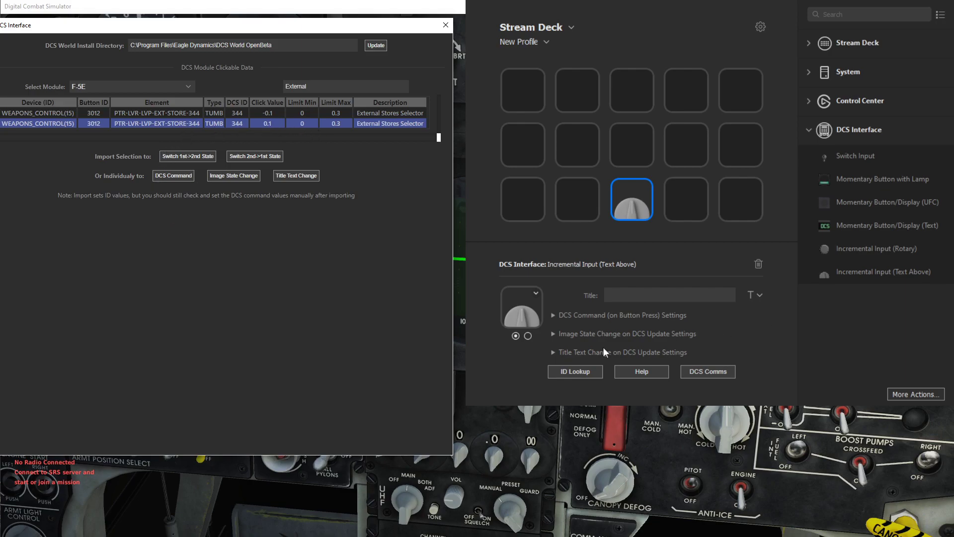
# - Import the selector's button 3012, device 15 and ID 344 into the DCS Command settings
pyautogui.click(551, 315)
pyautogui.click(556, 315)
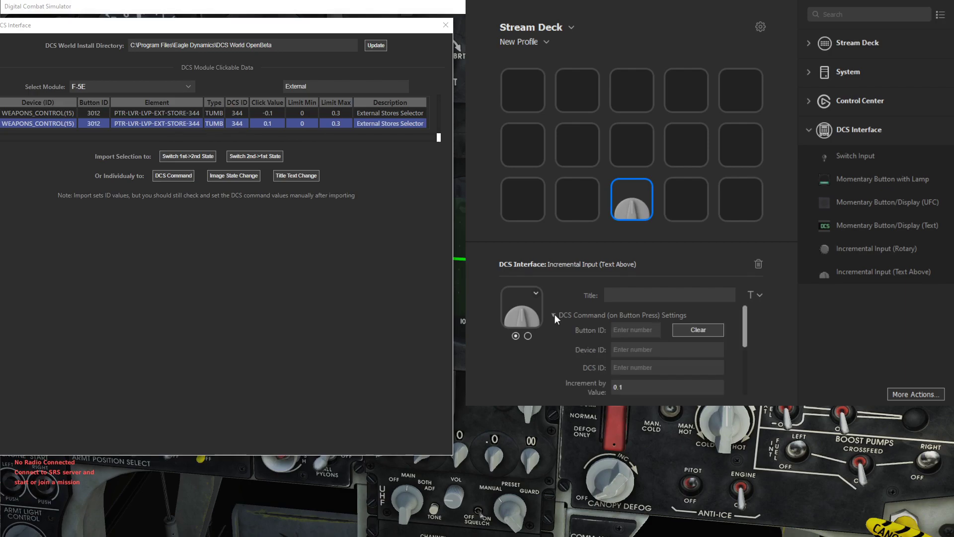
pyautogui.click(172, 174)
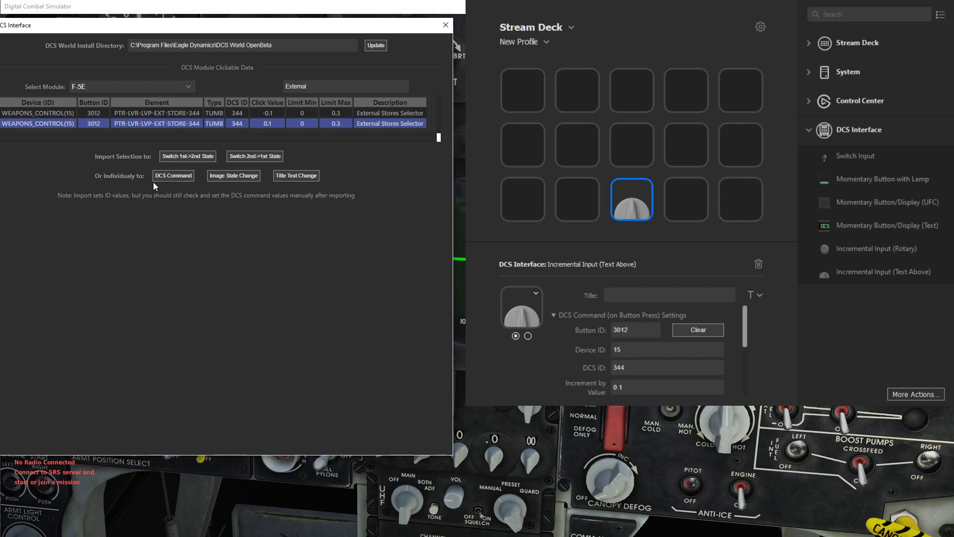
pyautogui.click(553, 314)
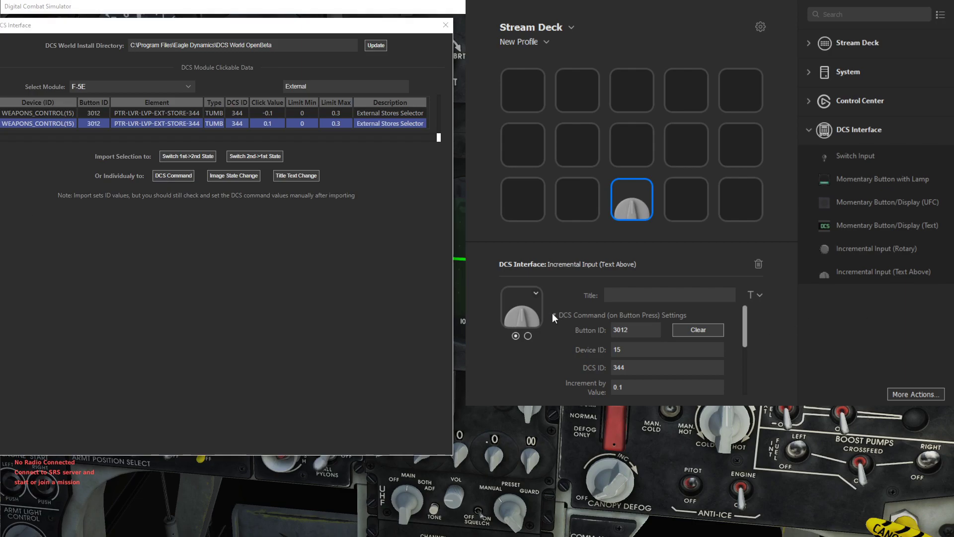
pyautogui.click(553, 315)
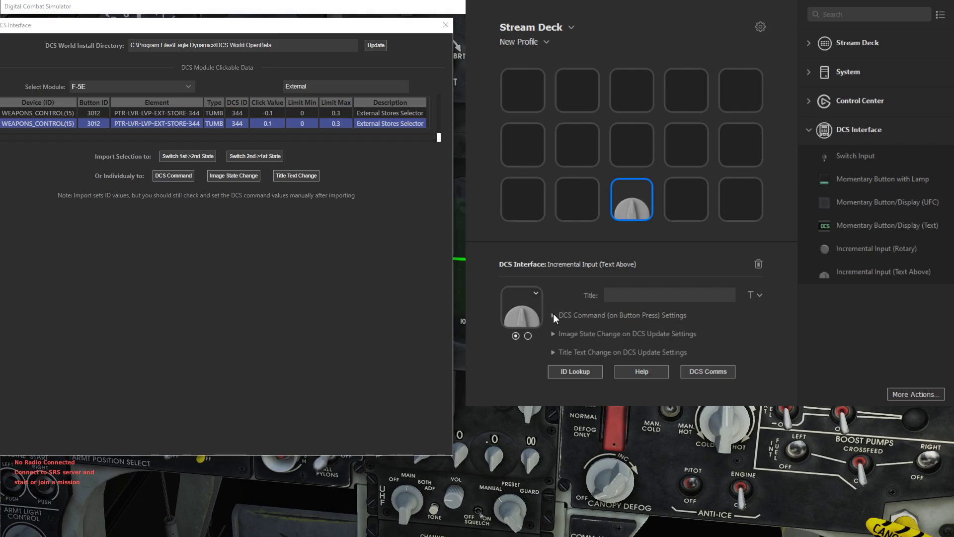
# - Import ID 344 into the Title Text Change settings so the key shows 0.2
pyautogui.click(553, 352)
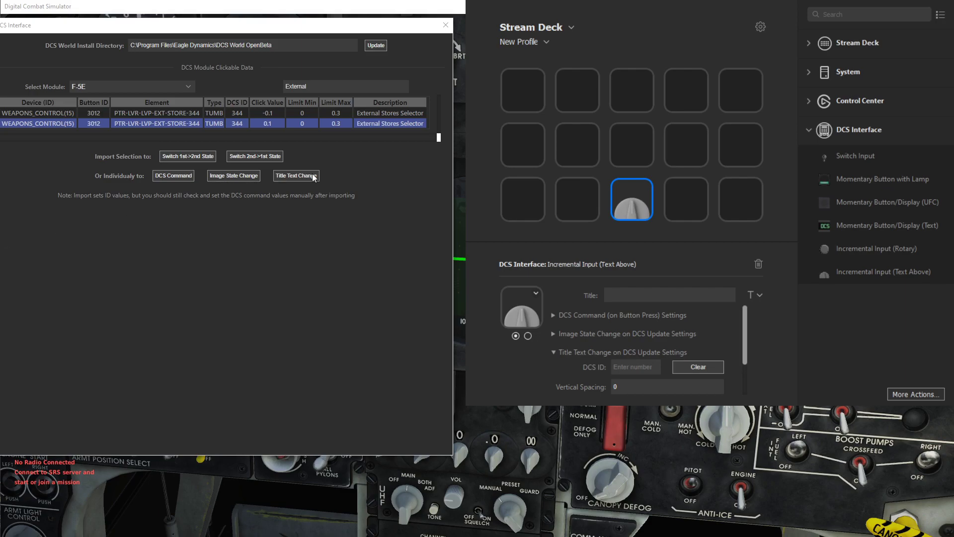
pyautogui.click(294, 176)
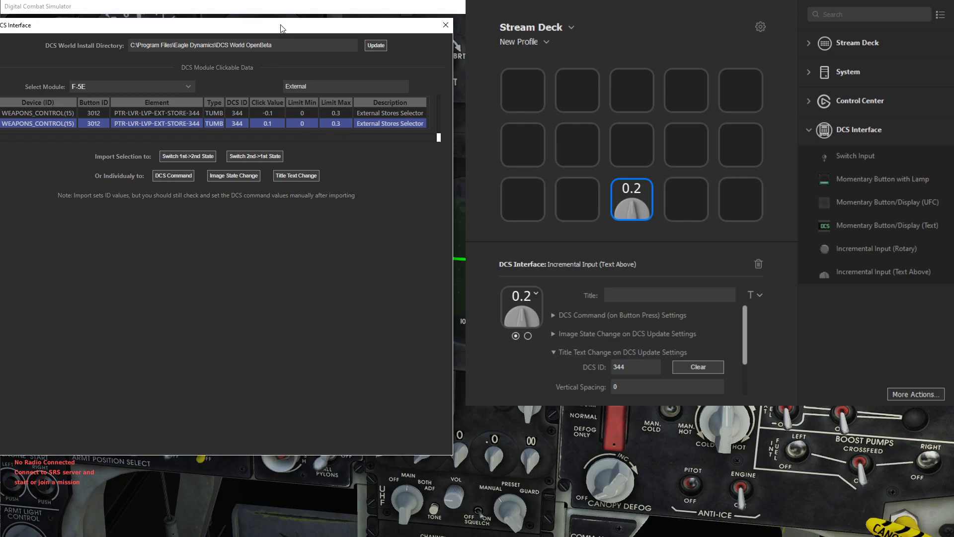
pyautogui.moveTo(281, 29); pyautogui.dragTo(577, 114)
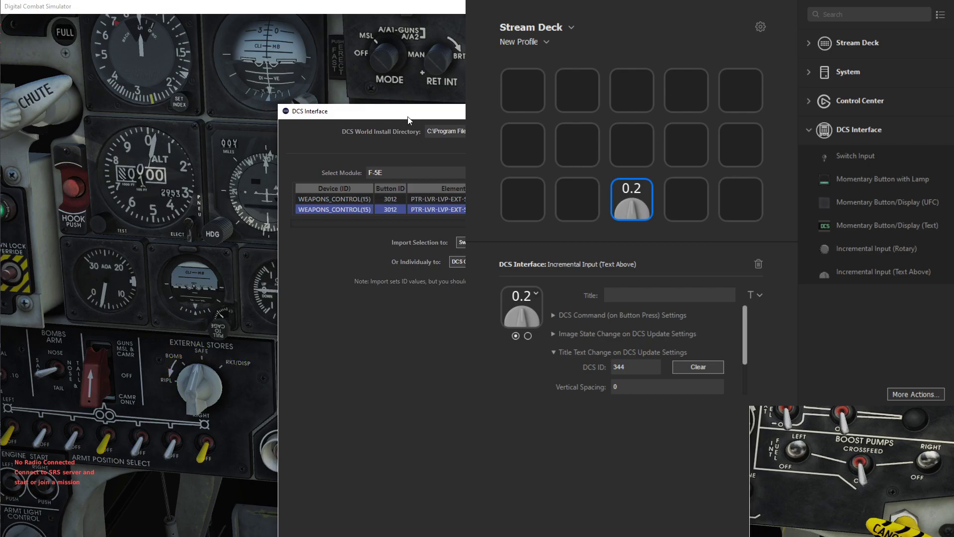
# - Turn the DCS External Stores knob back to RIPL so the key reads 0.0
pyautogui.moveTo(386, 116); pyautogui.dragTo(121, 90)
pyautogui.hotkey('alt', 'Tab')
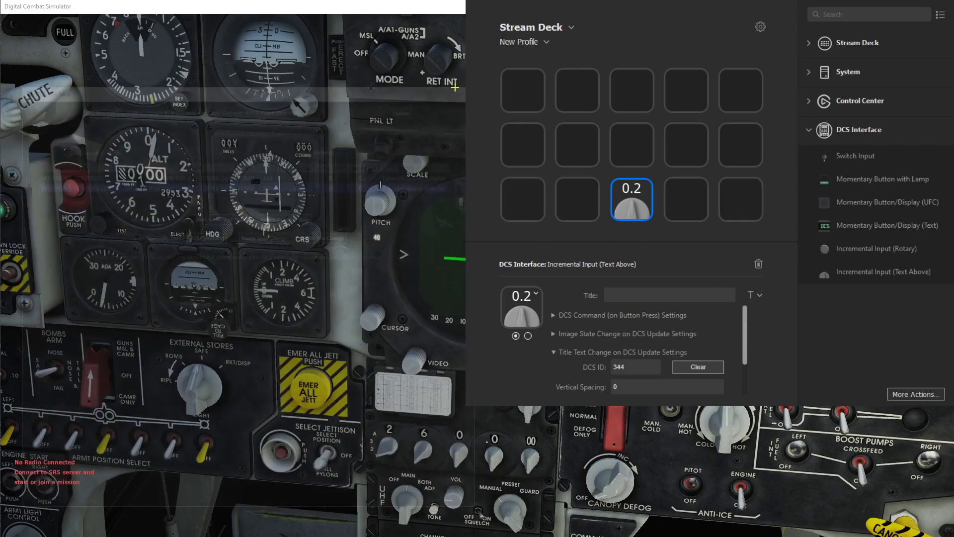
pyautogui.click(208, 388)
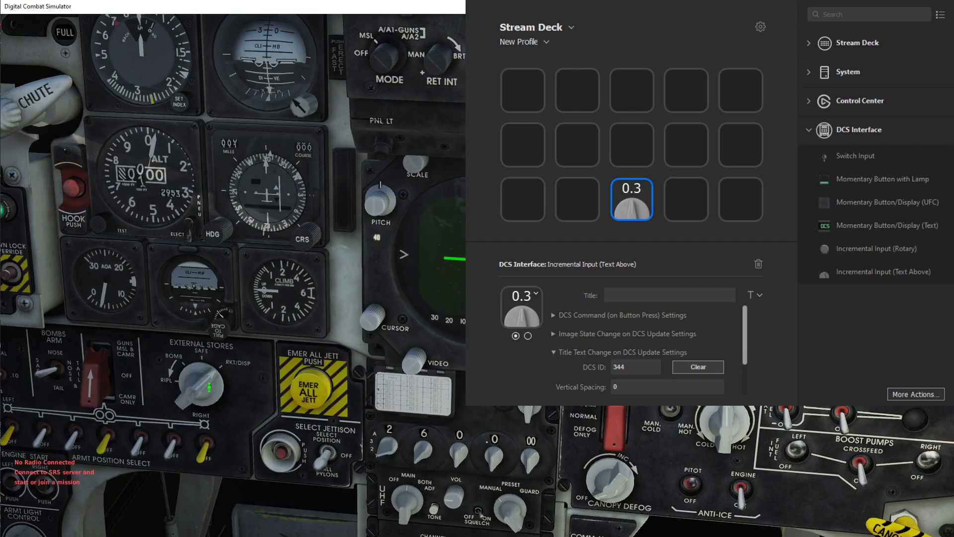
pyautogui.click(180, 388)
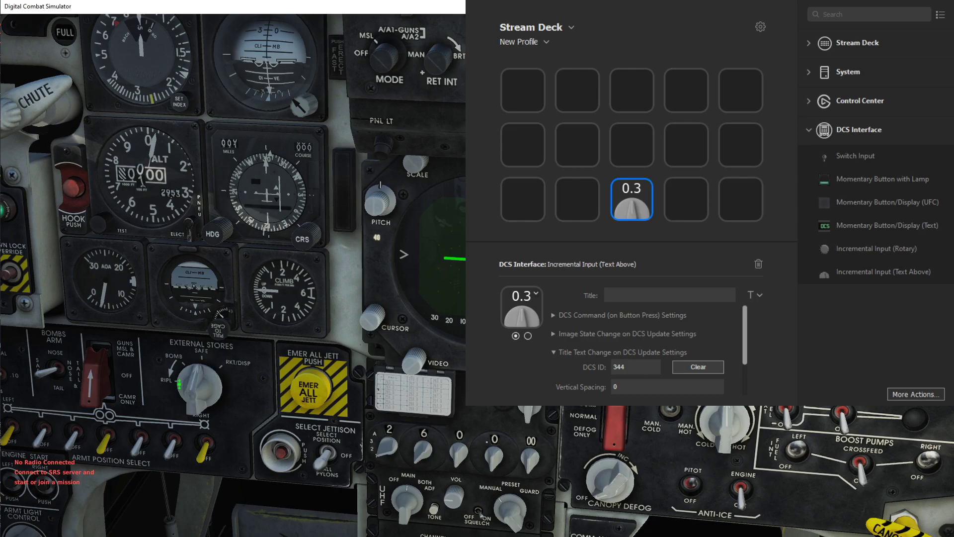
pyautogui.click(180, 389)
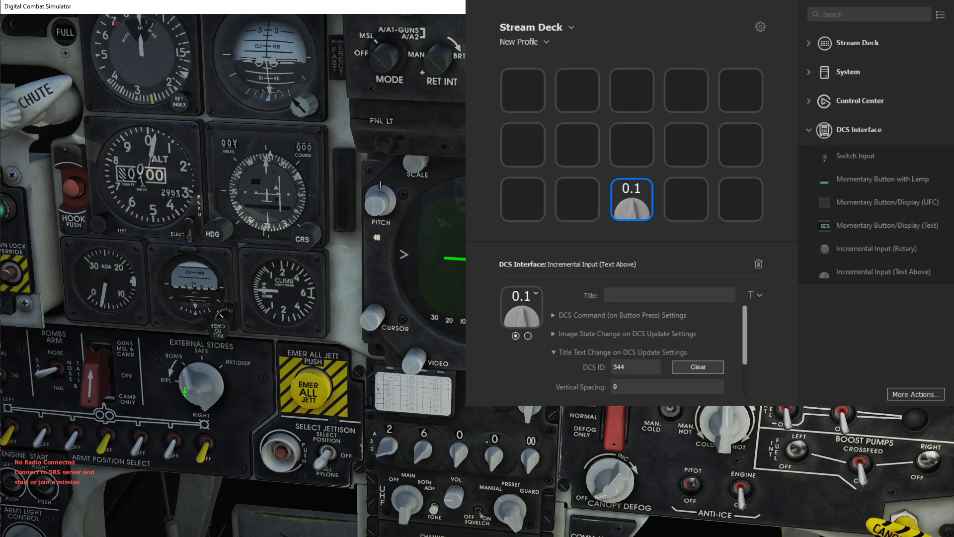
pyautogui.click(191, 394)
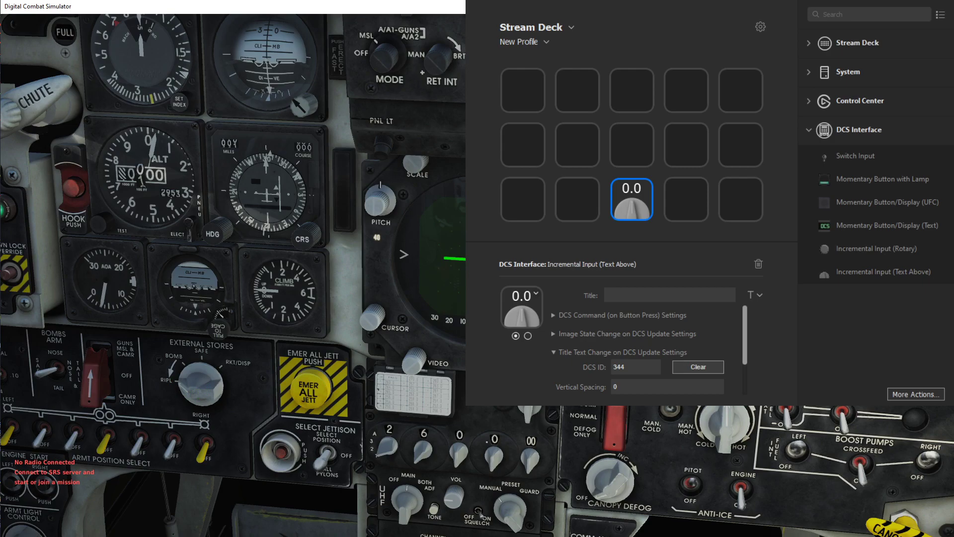
# - Turn off 'Display string unaltered' and map 0.0=RIPL, 0.1=BOMB, 0.2=SAFE, 0.3=RKT/DISP
pyautogui.scroll(-2, 647, 348)
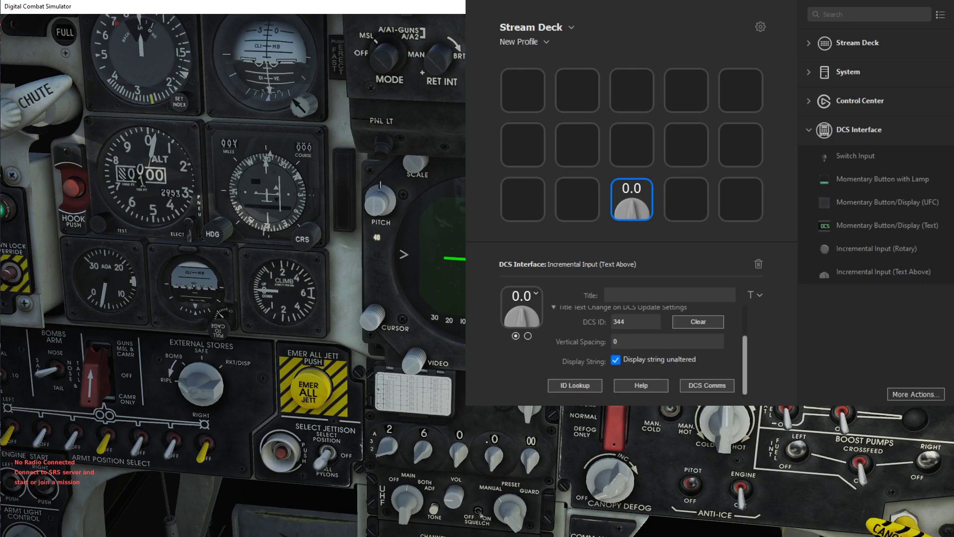
pyautogui.click(616, 359)
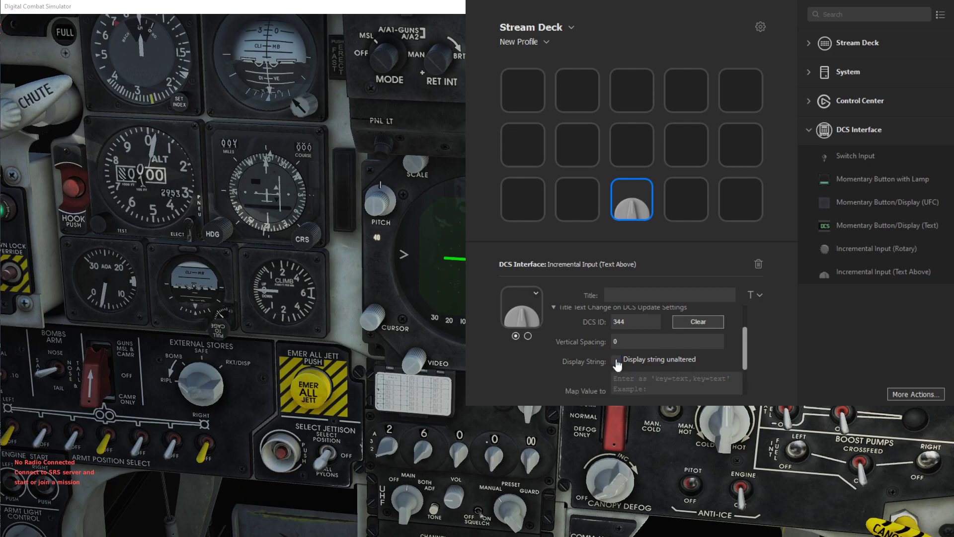
pyautogui.moveTo(745, 336); pyautogui.dragTo(742, 356)
pyautogui.click(680, 346)
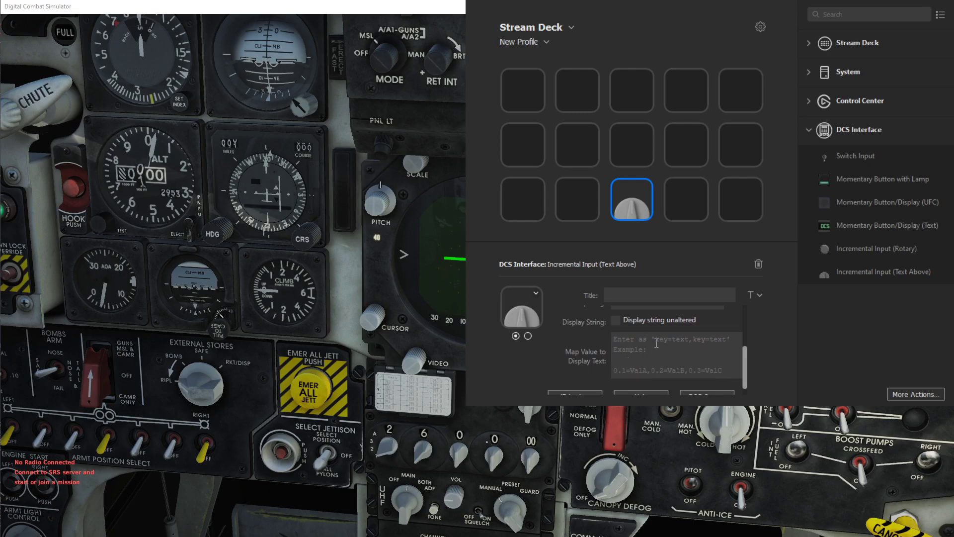
pyautogui.write('0')
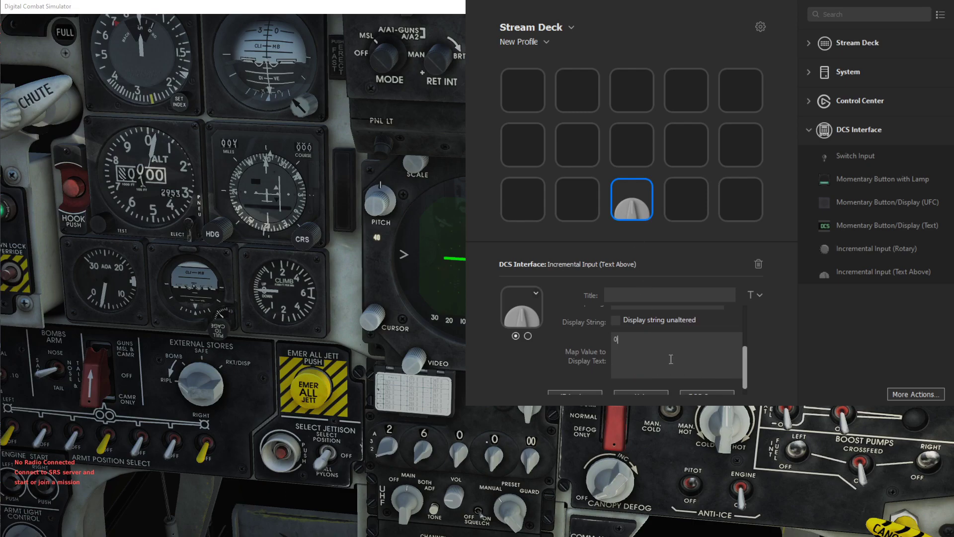
pyautogui.write('.0=RIPL')
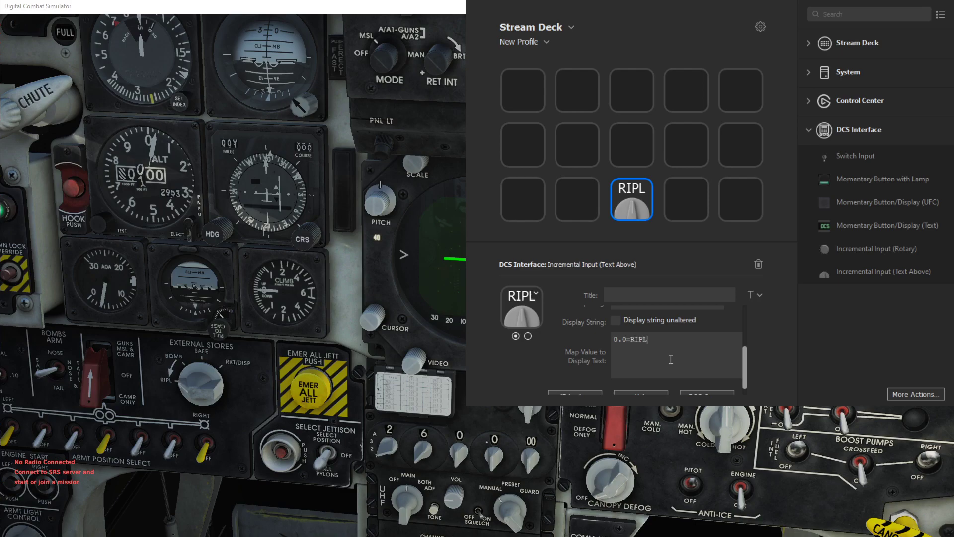
pyautogui.write(',0.1=BOMB,0.2=SAFE,0.3=RKT/DISP')
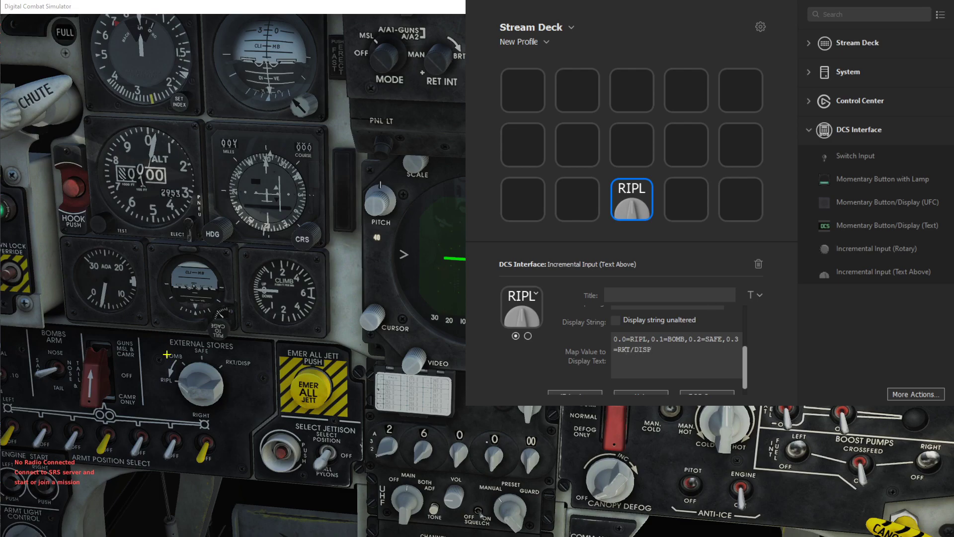
# - Test the mapping by turning the selector through BOMB and SAFE to RKT/DISP
pyautogui.click(210, 373)
pyautogui.click(209, 373)
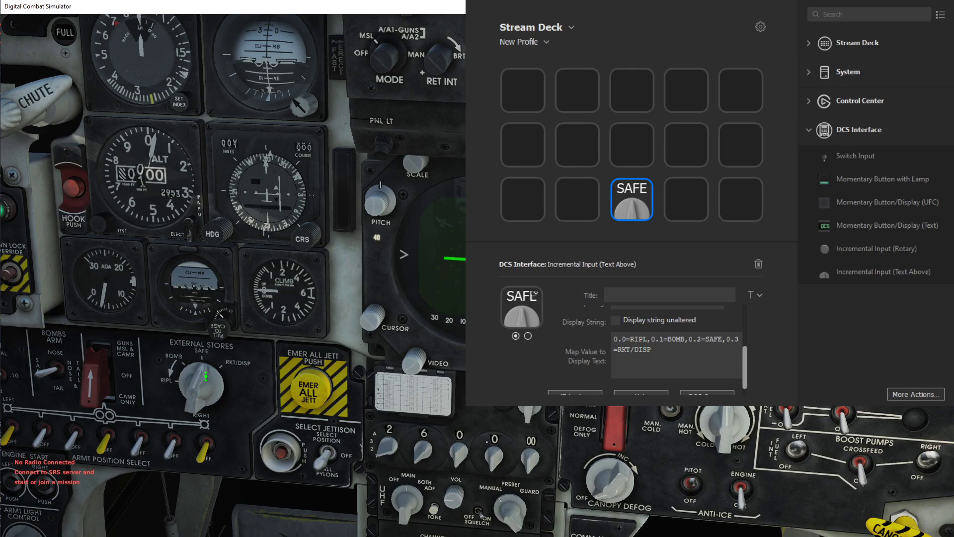
pyautogui.click(210, 373)
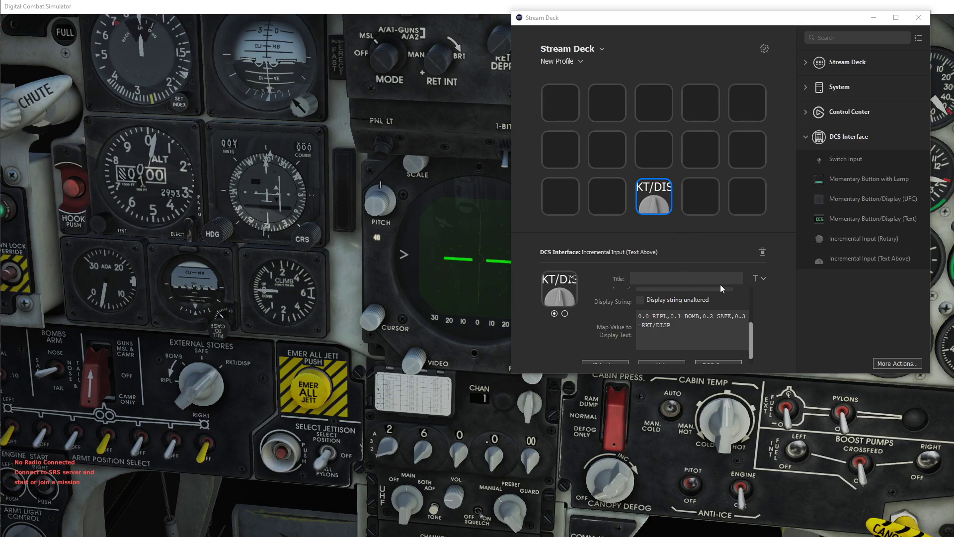
# - Step the key title size down from 17 to 12 pt and switch its font to Impact
pyautogui.click(764, 279)
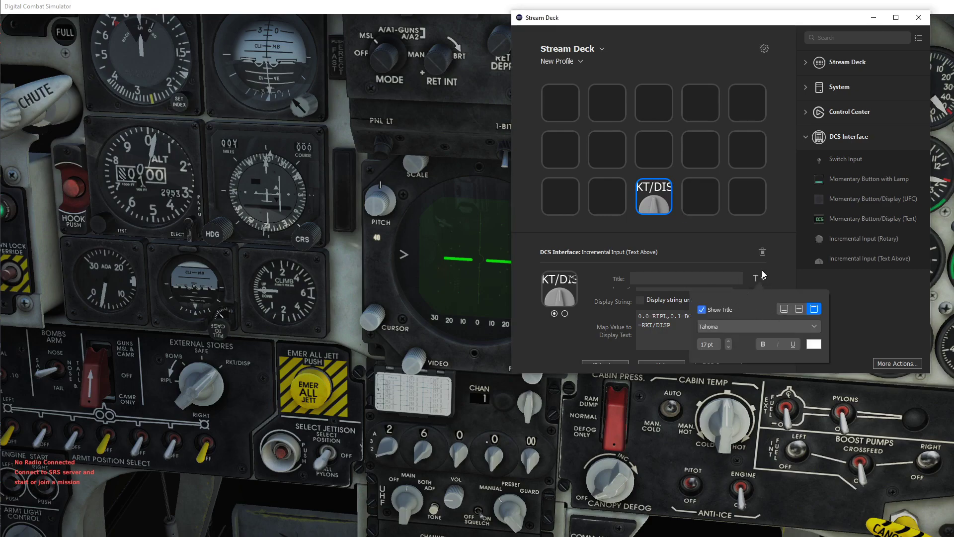
pyautogui.click(729, 346)
pyautogui.click(729, 346)
pyautogui.click(729, 346)
pyautogui.click(729, 346)
pyautogui.click(730, 346)
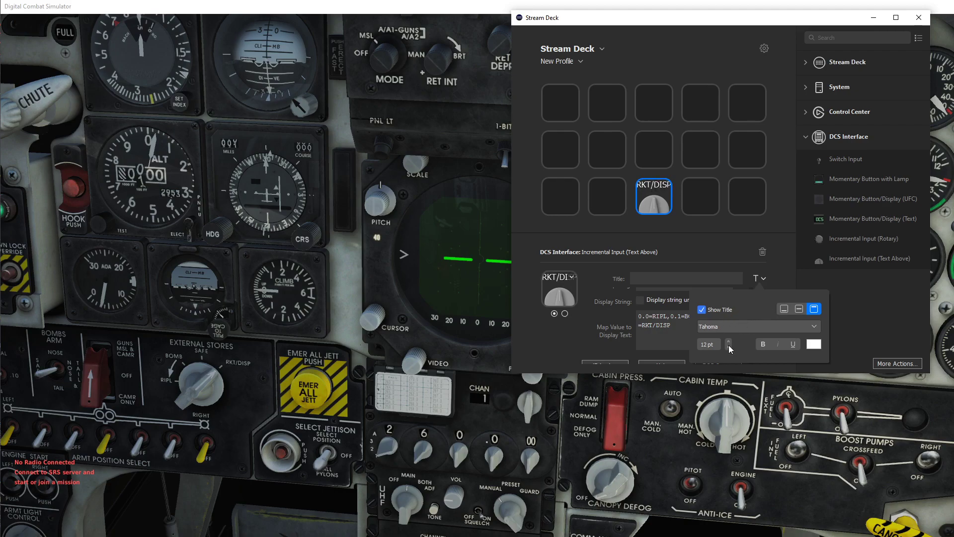
pyautogui.click(796, 326)
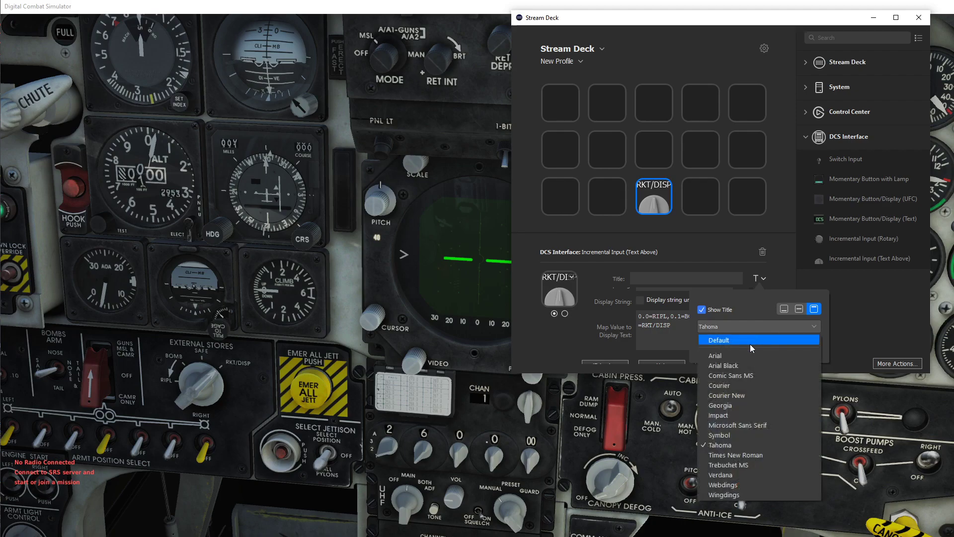
pyautogui.click(726, 417)
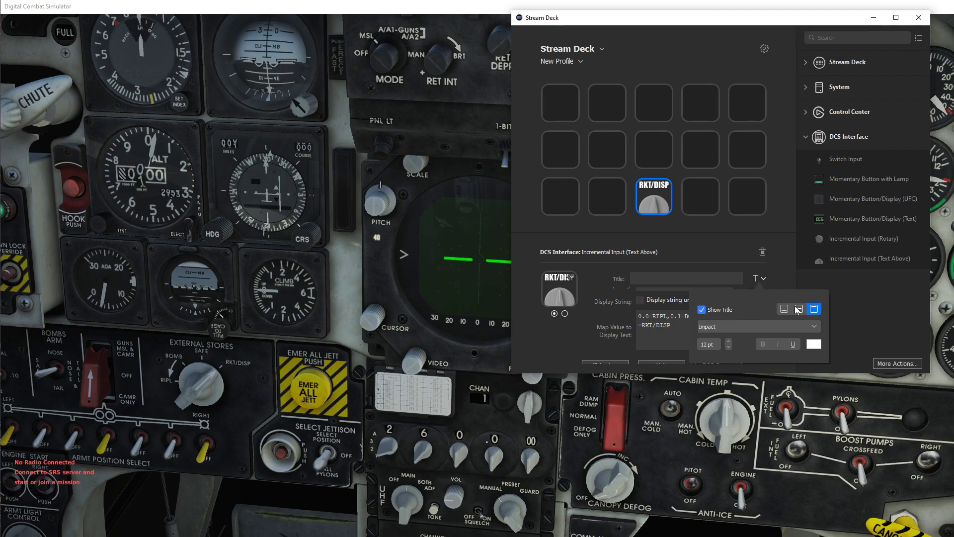
# - Try a vertical spacing of -12 for the title, then reset it to 0
pyautogui.click(778, 276)
pyautogui.scroll(2, 712, 301)
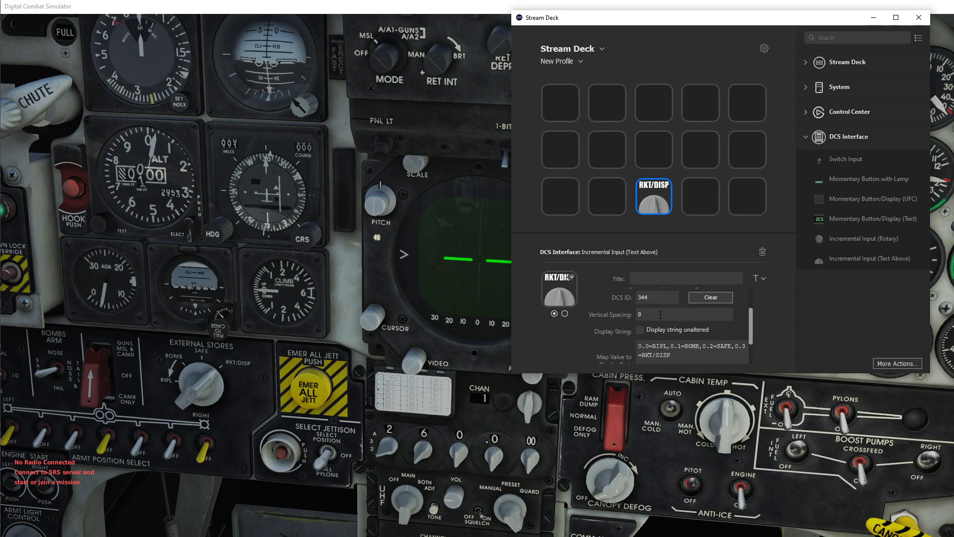
pyautogui.hotkey('ctrl', 'a')
pyautogui.write('-1')
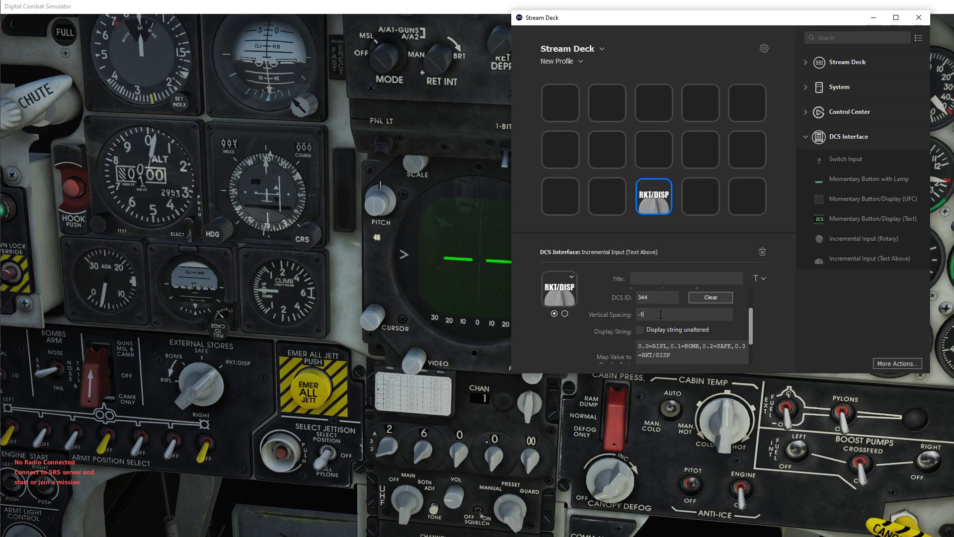
pyautogui.write('2')
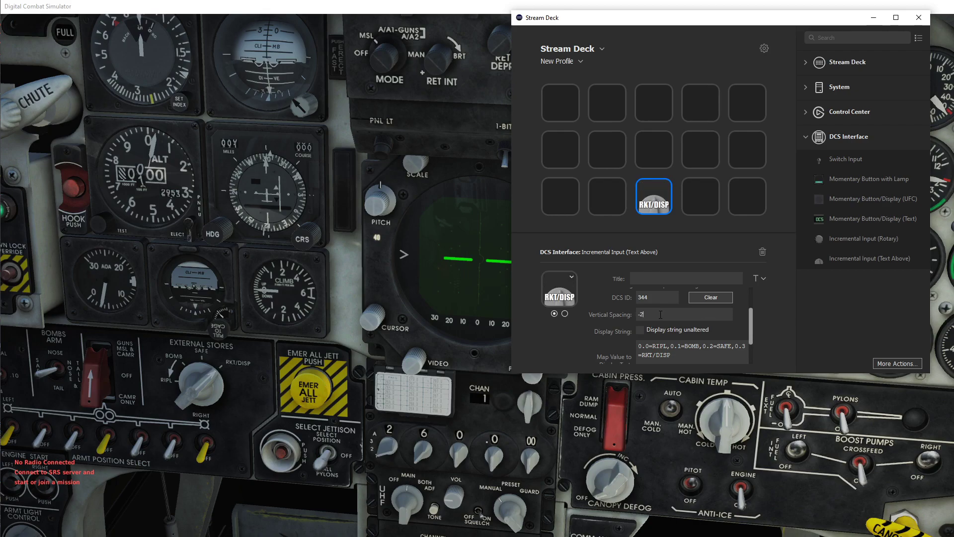
pyautogui.hotkey('ctrl', 'a')
pyautogui.write('0')
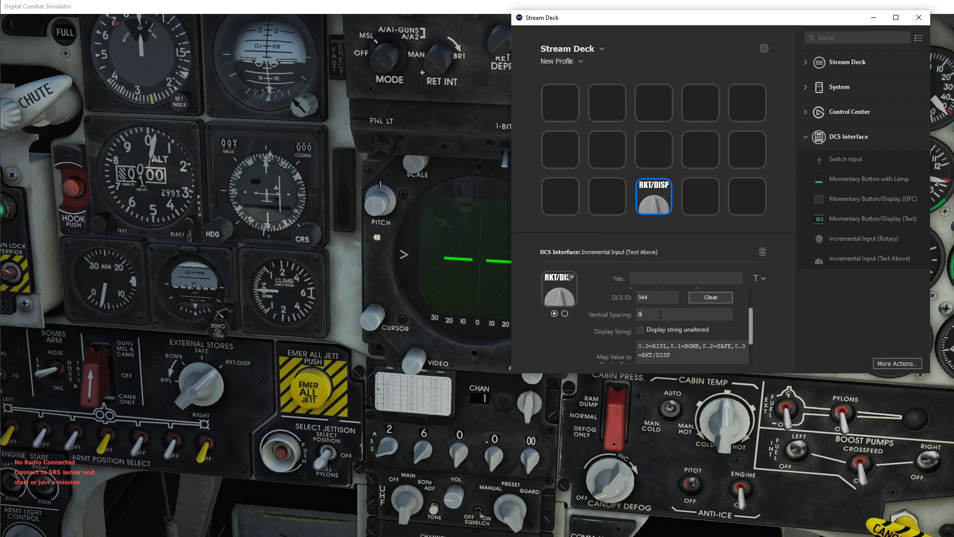
# - Align the title to the vertical middle and set vertical spacing to 2
pyautogui.click(762, 279)
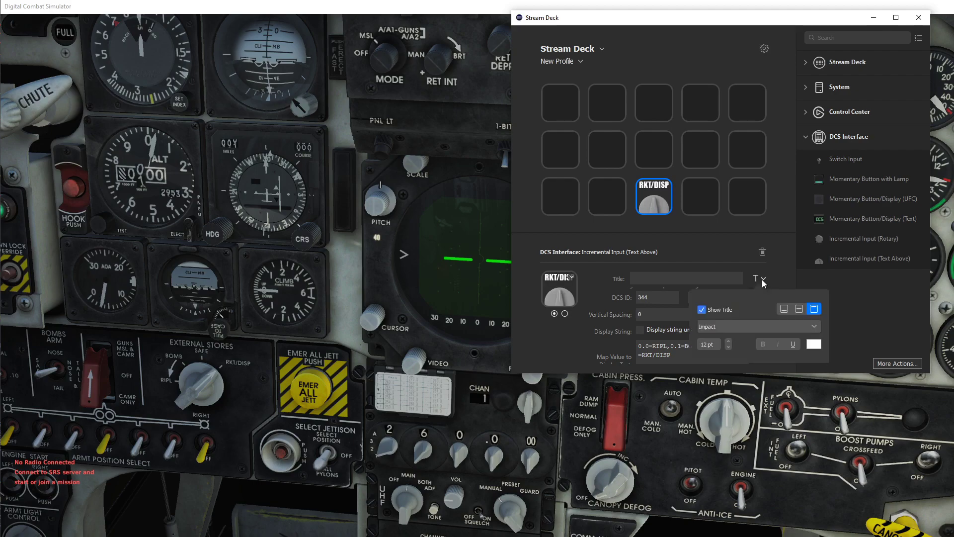
pyautogui.click(799, 309)
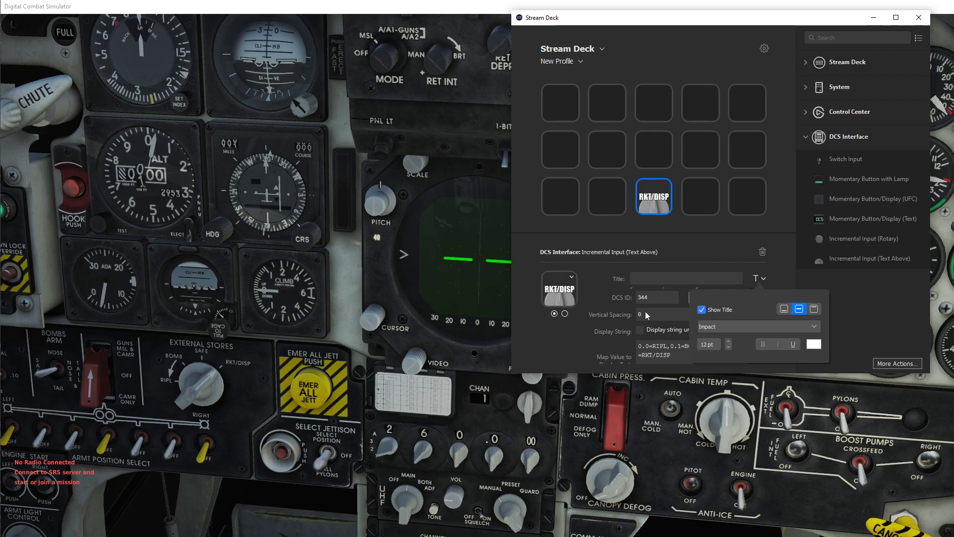
pyautogui.press('BackSpace')
pyautogui.write('1')
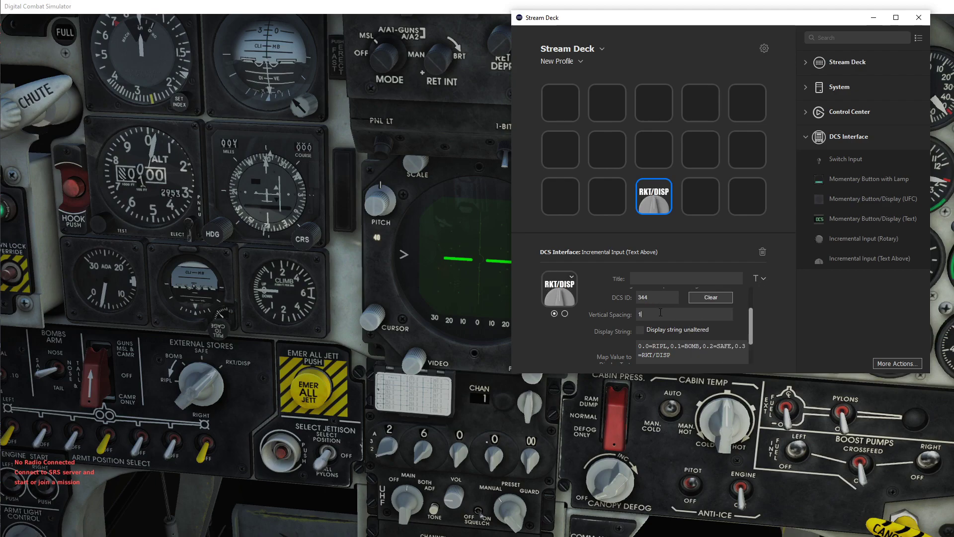
pyautogui.press('BackSpace')
pyautogui.write('2')
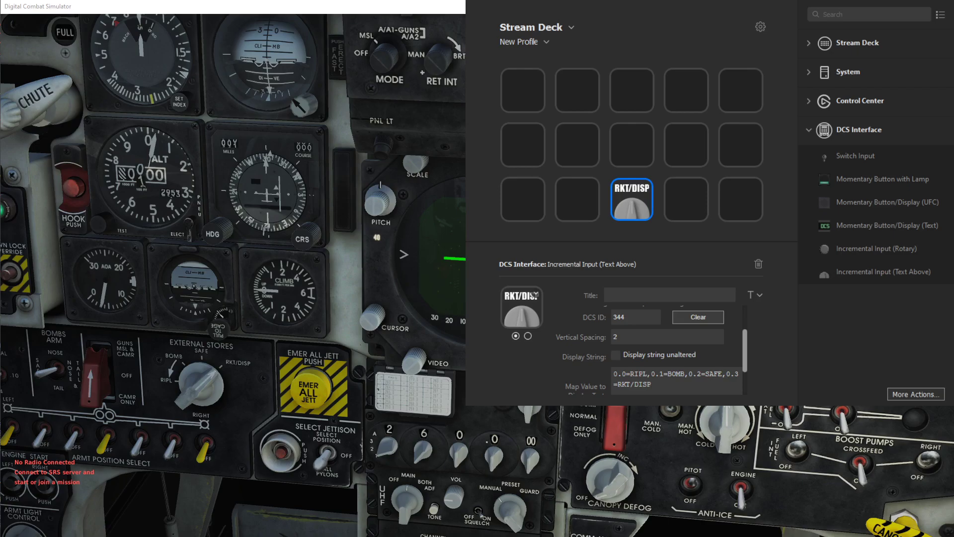
# - Turn the knob down through SAFE and BOMB to RIPL, then back up to SAFE, watching the key label
pyautogui.click(185, 382)
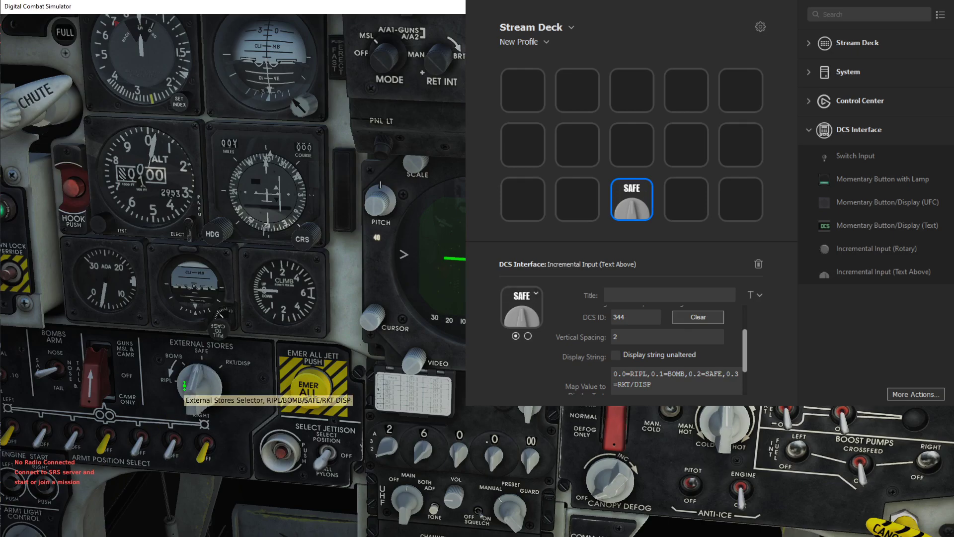
pyautogui.click(185, 383)
pyautogui.click(184, 386)
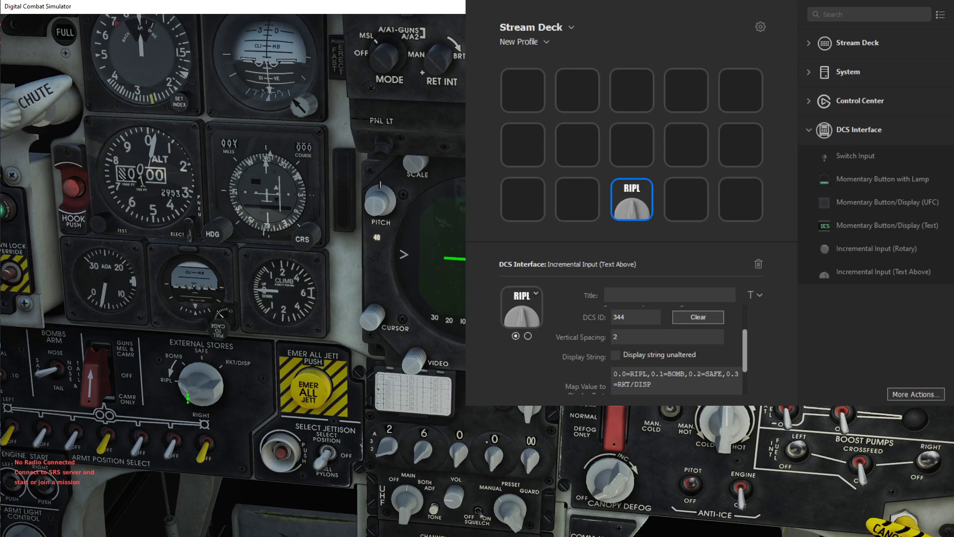
pyautogui.rightClick(207, 374)
pyautogui.rightClick(209, 377)
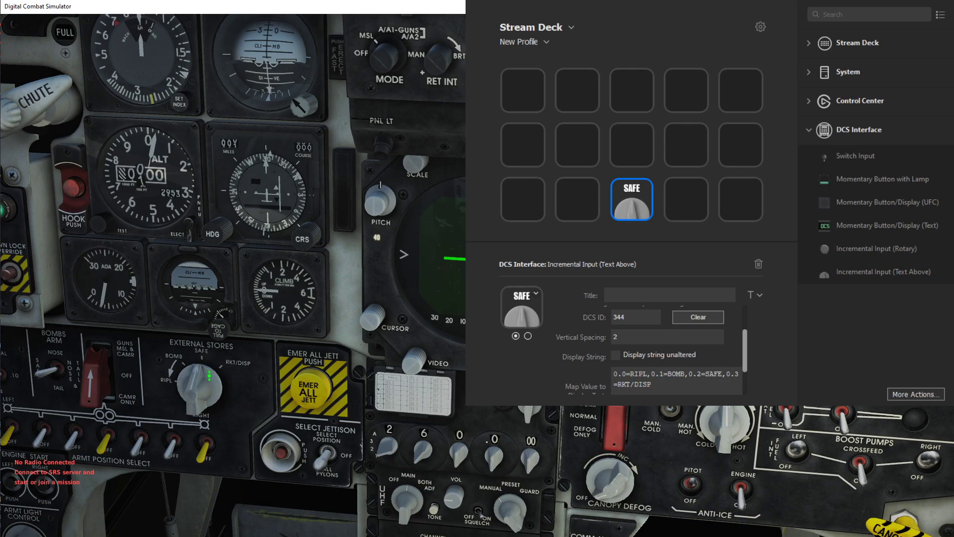